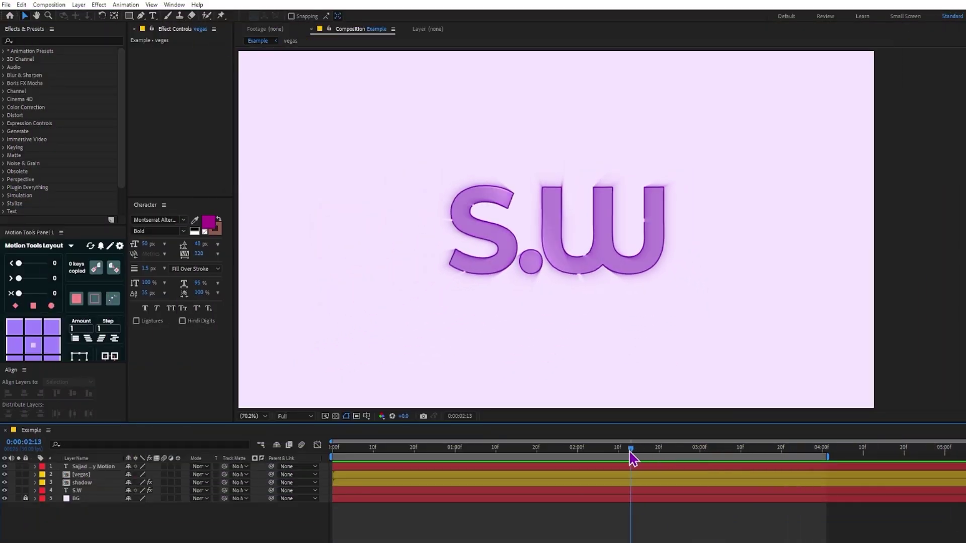
Name the new 1920×1080, 30 fps composition 'Main' and confirm its settings
mouse_move(386, 472)
left_mouse_down()
mouse_move(376, 473)
mouse_move(370, 503)
mouse_move(690, 516)
mouse_move(387, 532)
mouse_move(717, 533)
mouse_move(382, 533)
mouse_move(773, 533)
left_mouse_up()
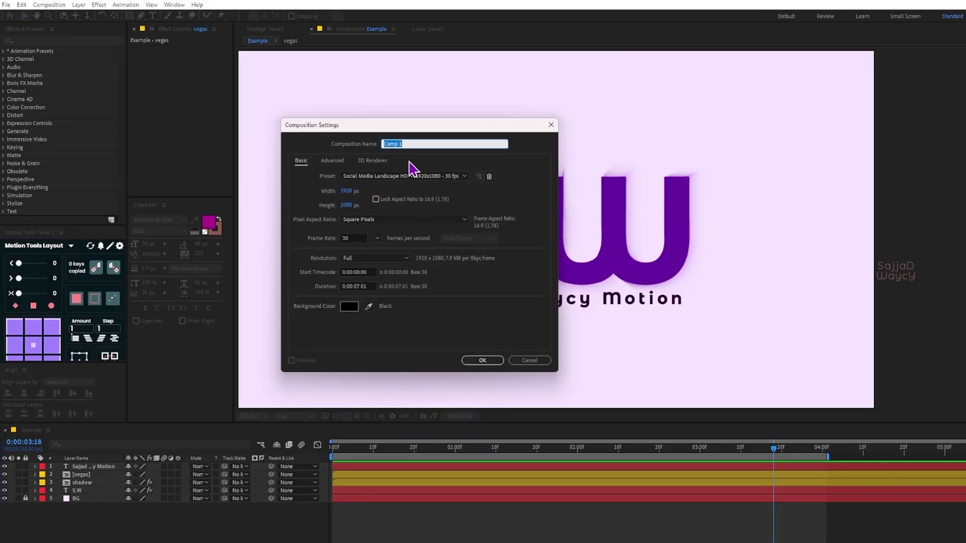
type("Main")
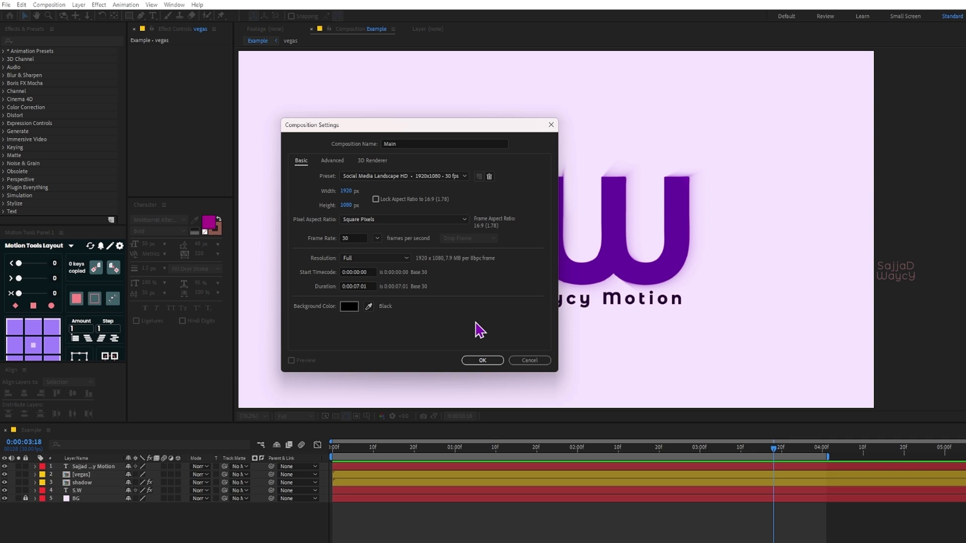
left_click(354, 238)
left_click(483, 361)
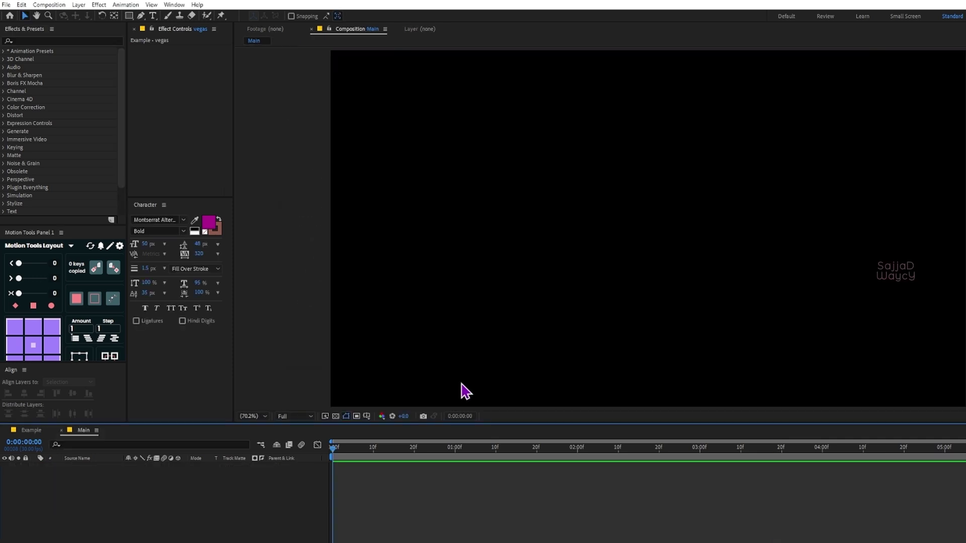
Add a pale purple solid layer named BG and lock it
right_click(289, 475)
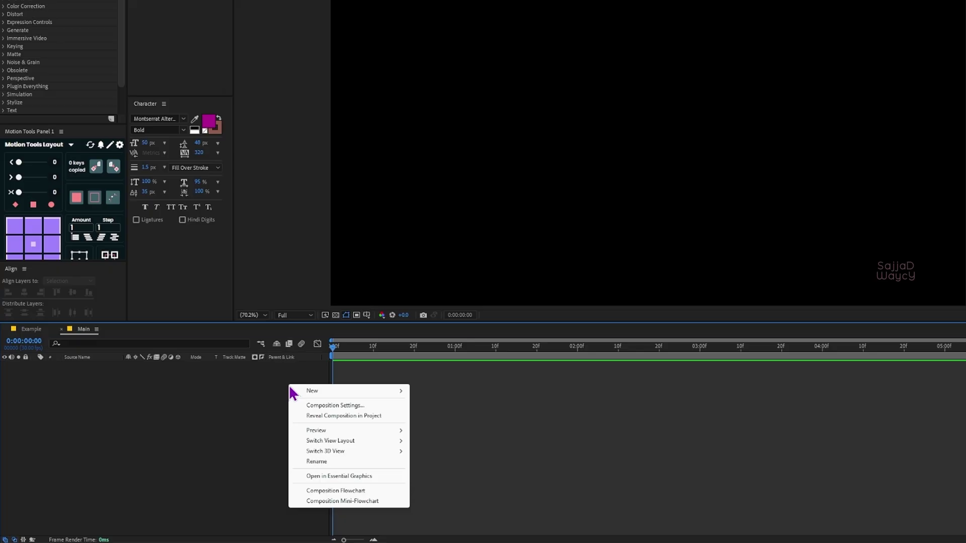
mouse_move(388, 485)
left_click(432, 416)
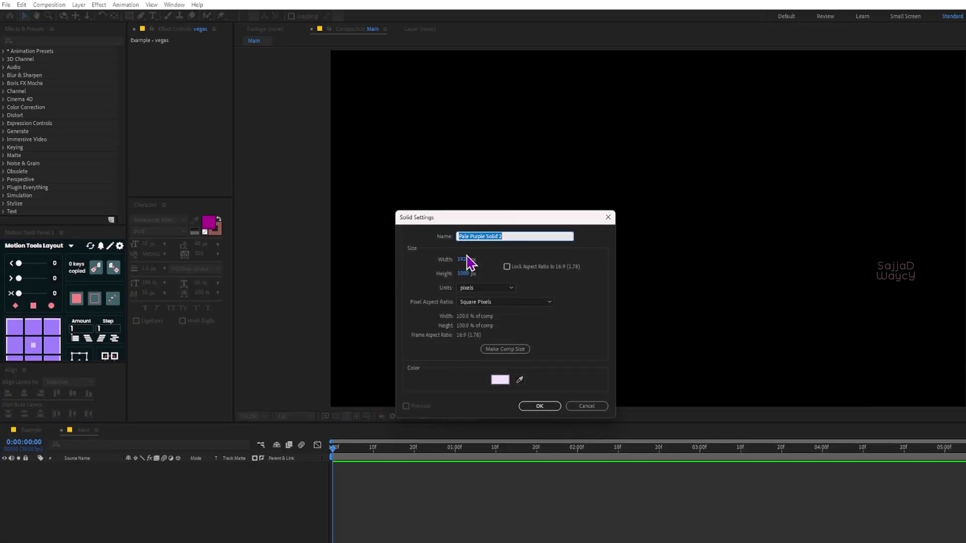
type("BG")
left_click(540, 405)
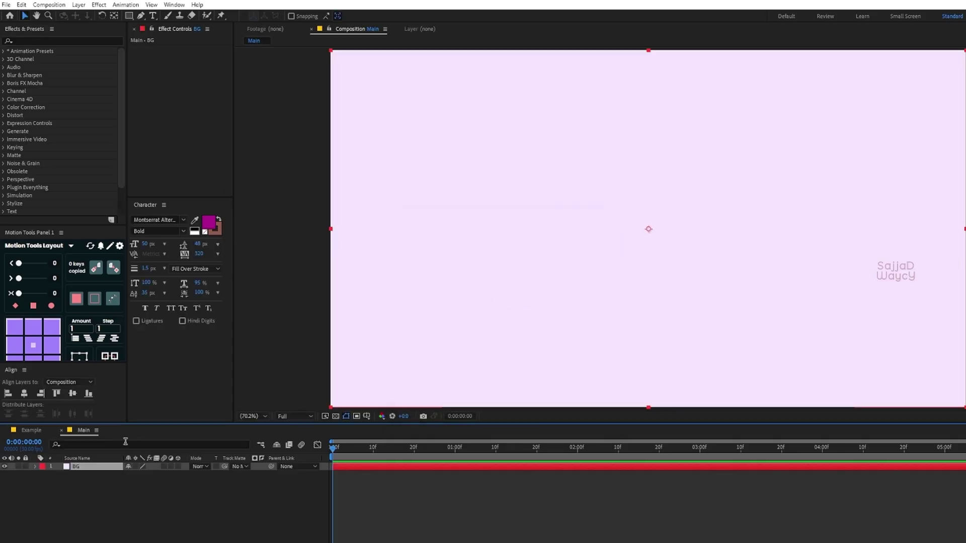
left_click(26, 466)
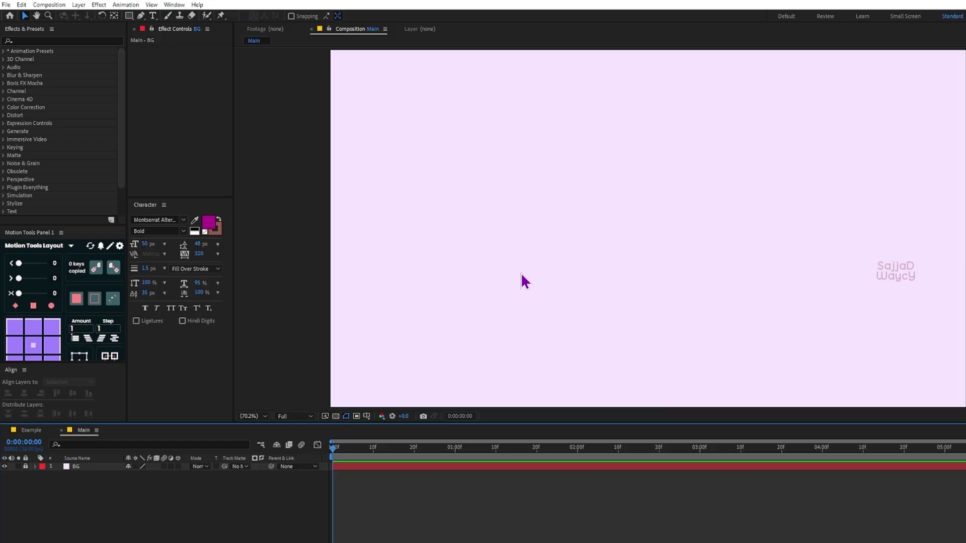
Create a text layer reading 'S.W' in the composition
left_click(152, 16)
left_click(574, 248)
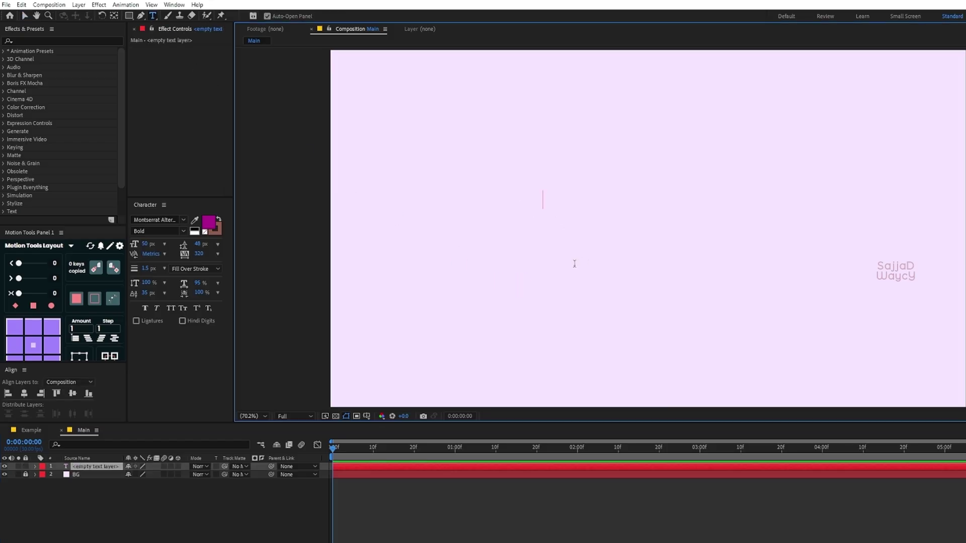
type("S.")
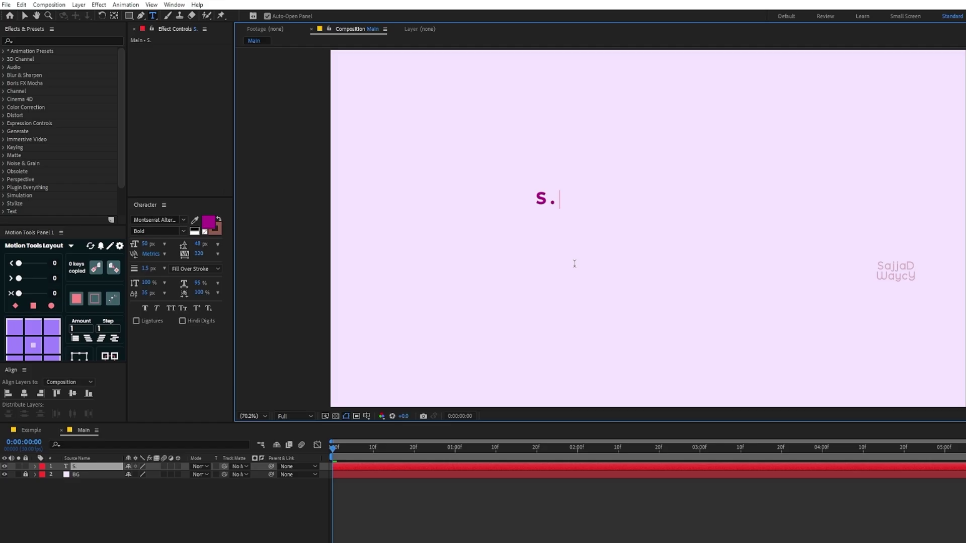
type("W")
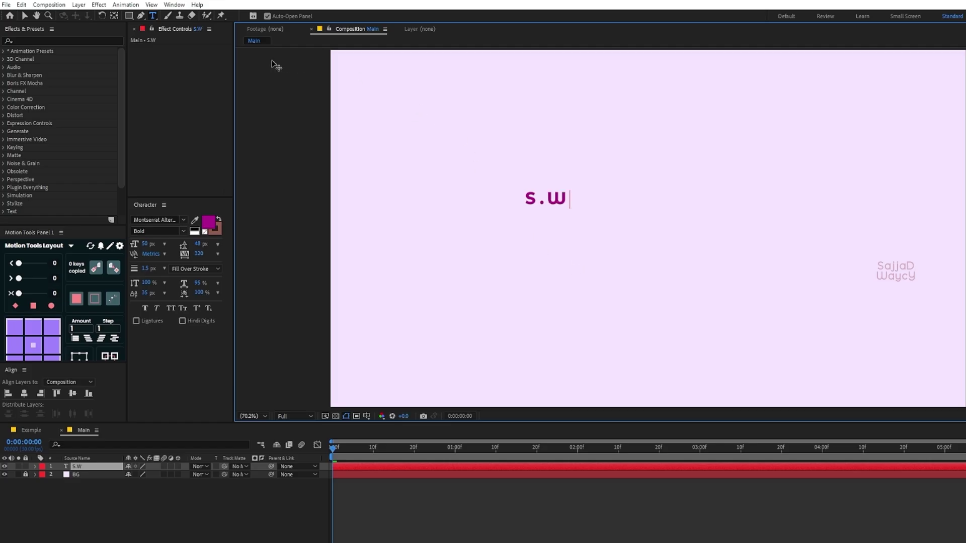
left_click(24, 15)
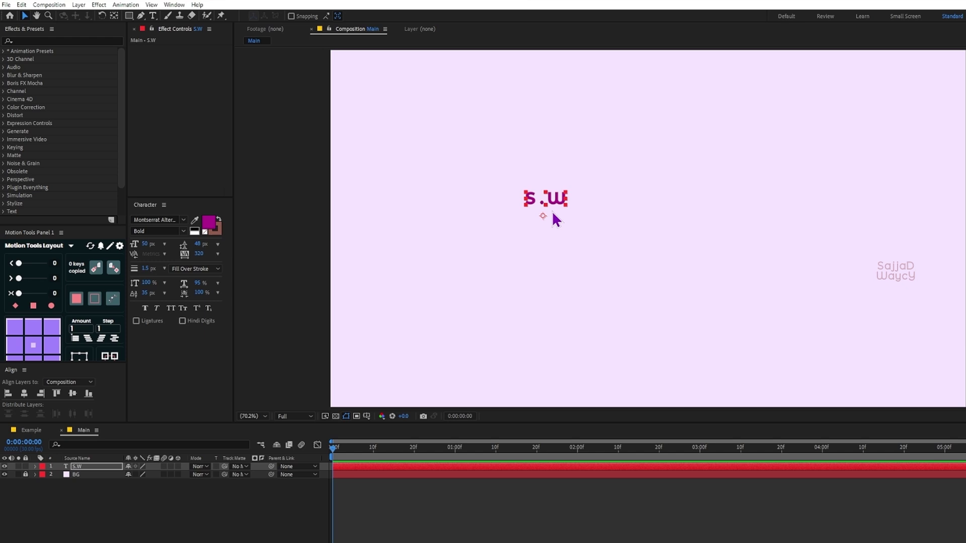
Set the S.W text to 450 px with tracking 25
left_click(148, 244)
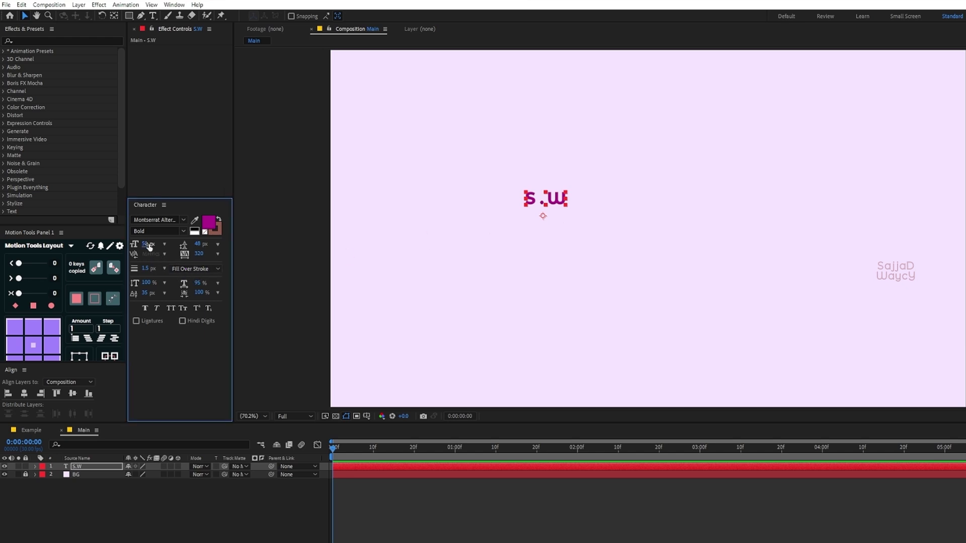
type("450")
key("Return")
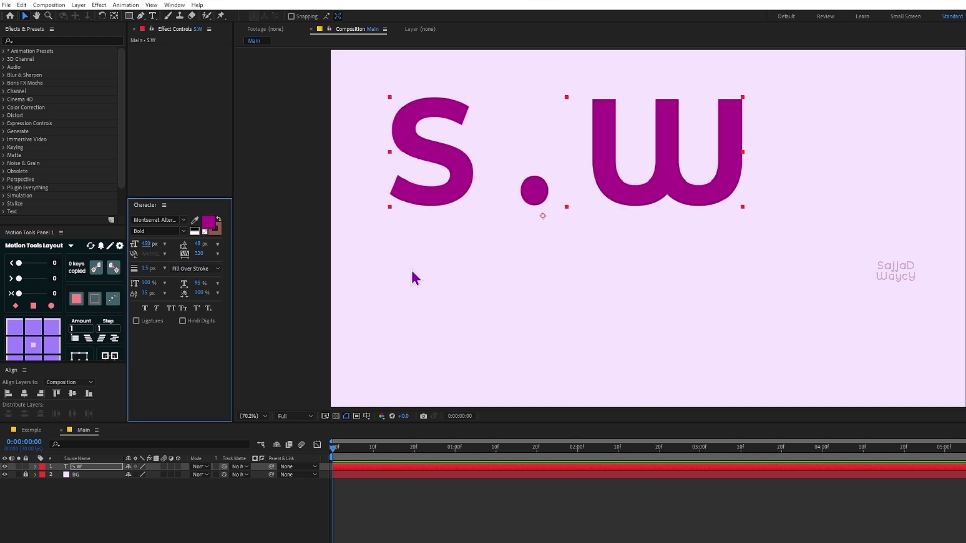
left_click(200, 254)
type("50")
key("Return")
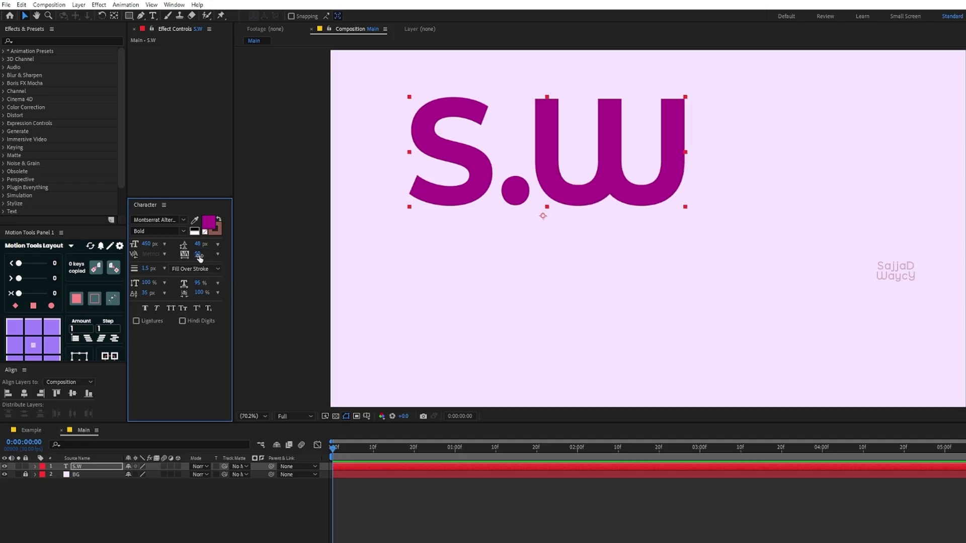
type("25")
key("Return")
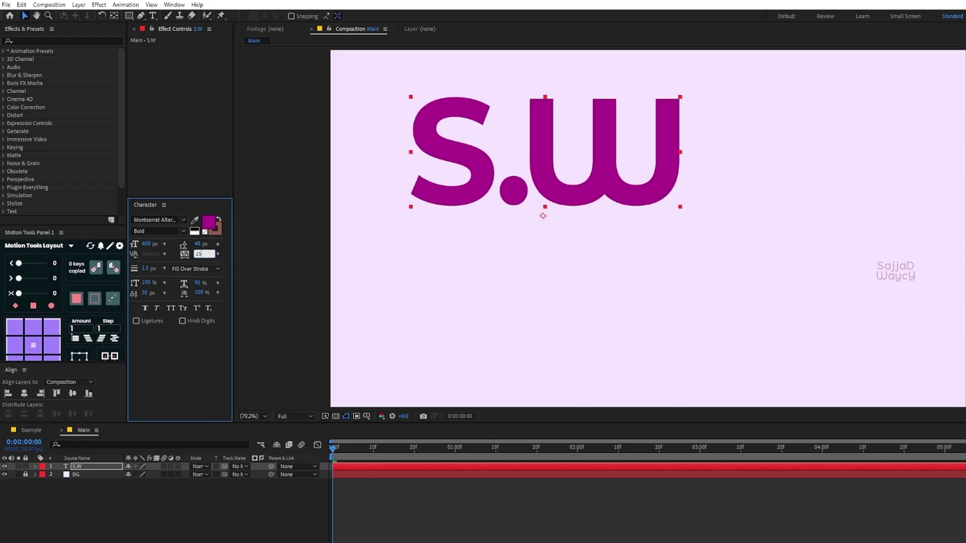
left_click(558, 188)
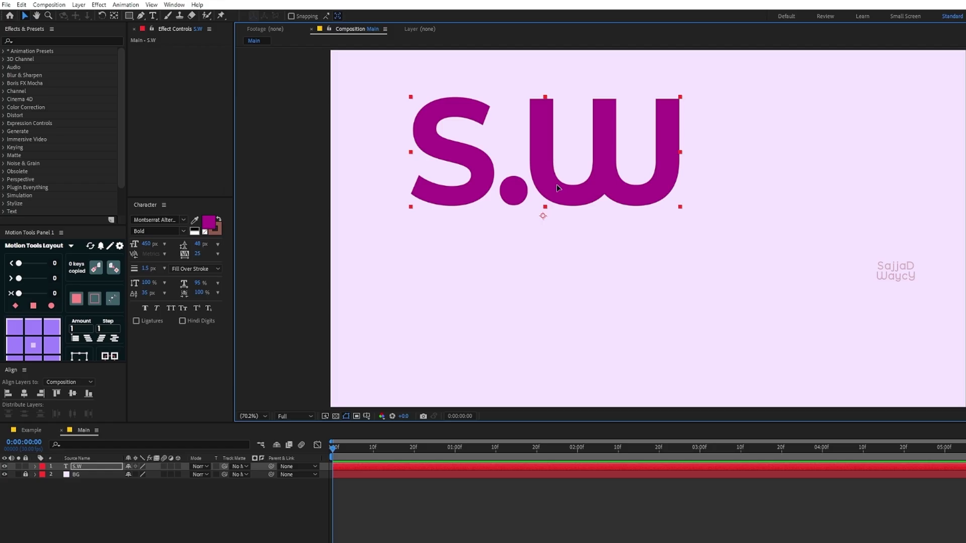
Centre the S.W anchor point and align the text to the composition's centre
left_click(35, 345)
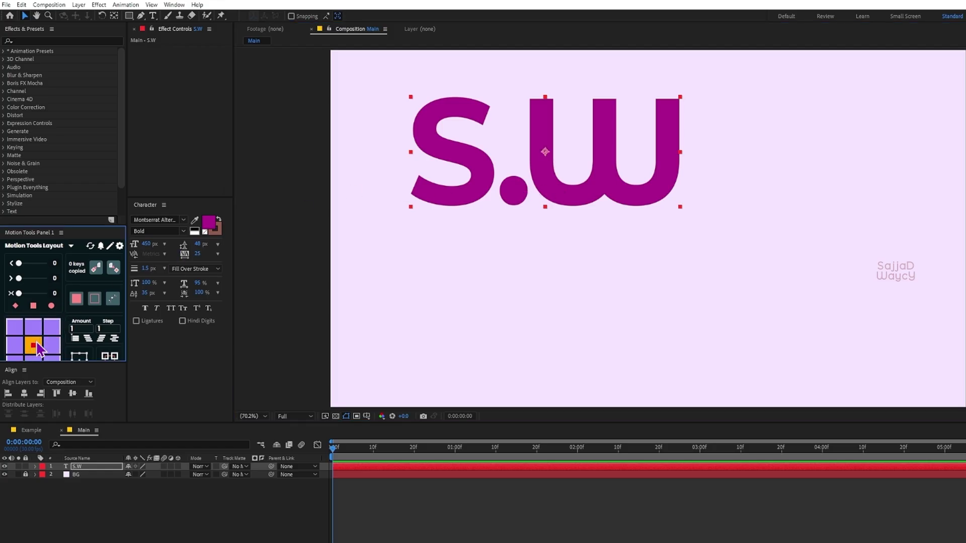
left_click(24, 394)
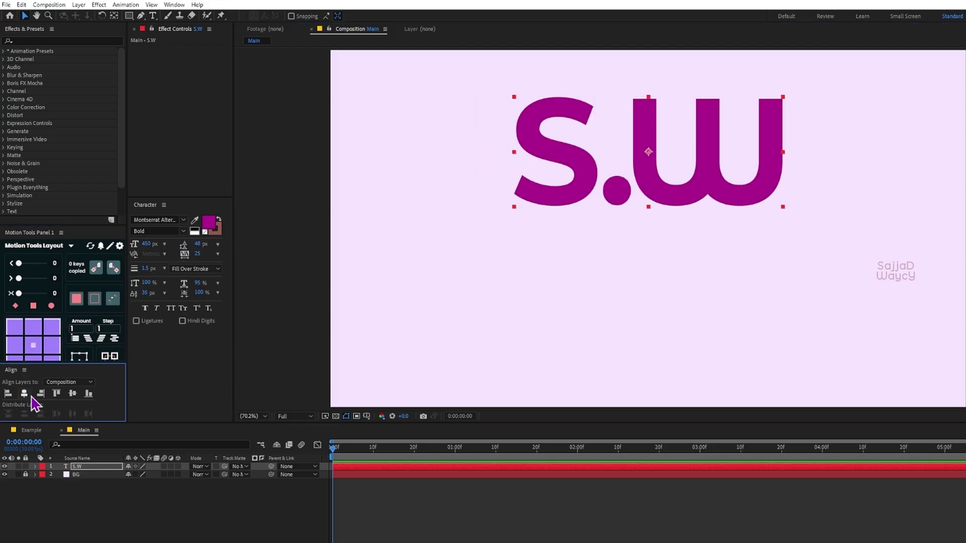
left_click(72, 394)
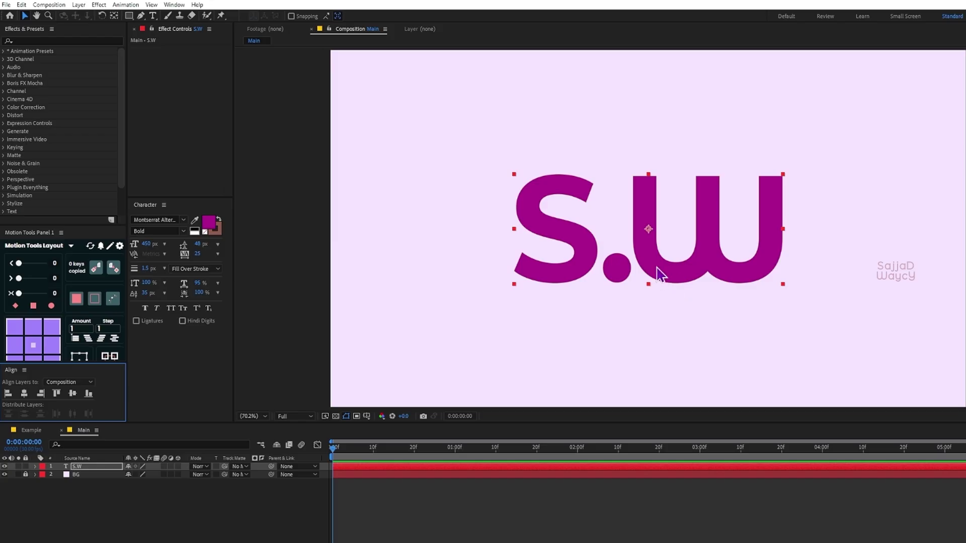
Change the S.W text fill to dark plum purple (77005F) and select the layer
left_click(208, 223)
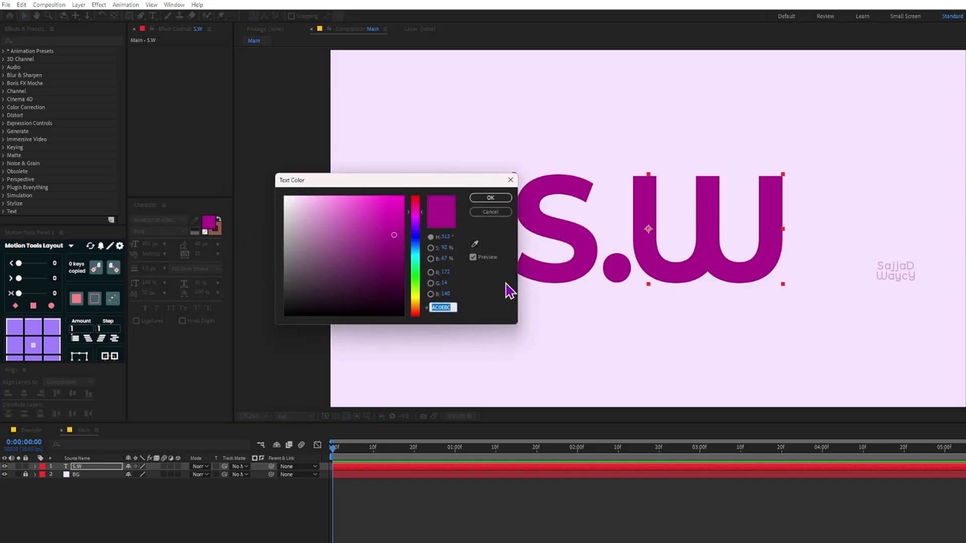
left_click(408, 252)
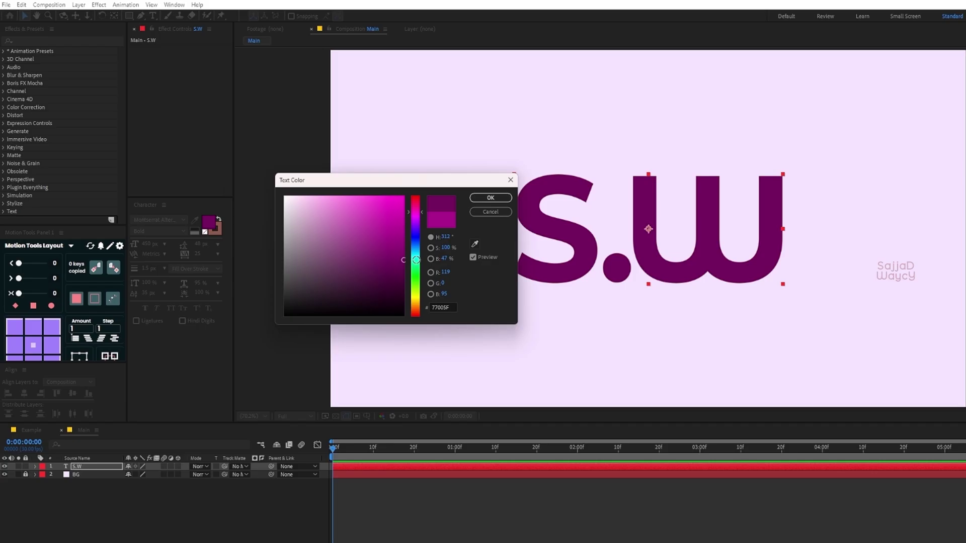
left_click(490, 199)
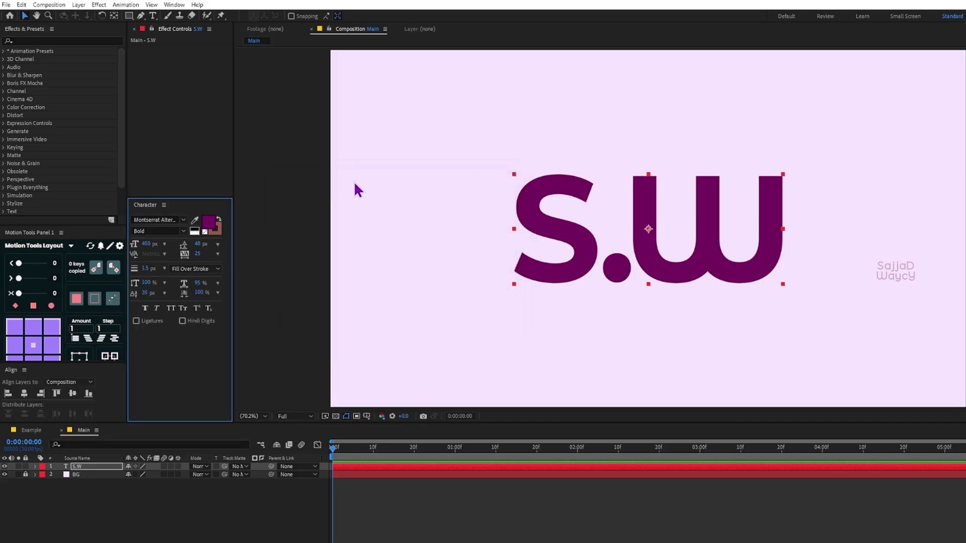
left_click(94, 466)
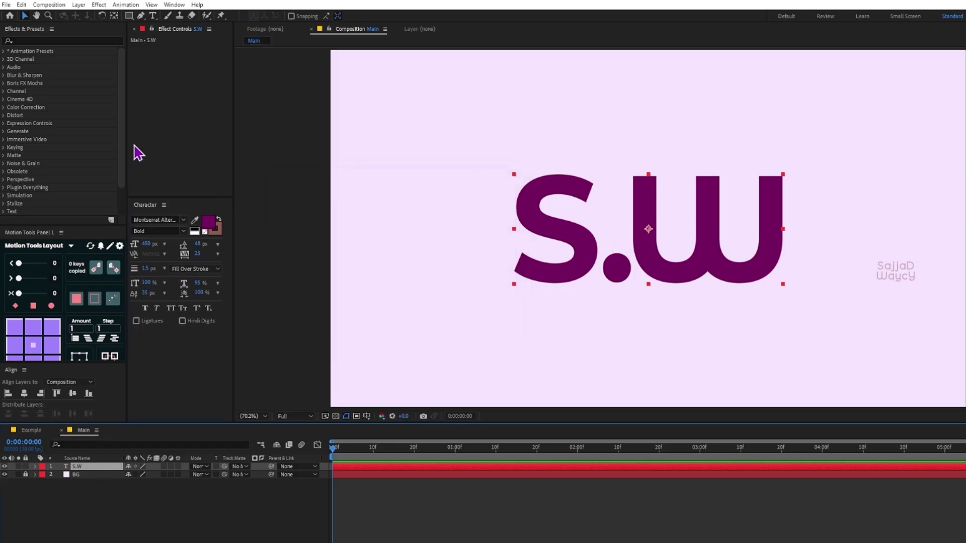
Auto-trace the S.W text and expand the Auto-traced S.W layer's Masks 1–3
left_click(78, 5)
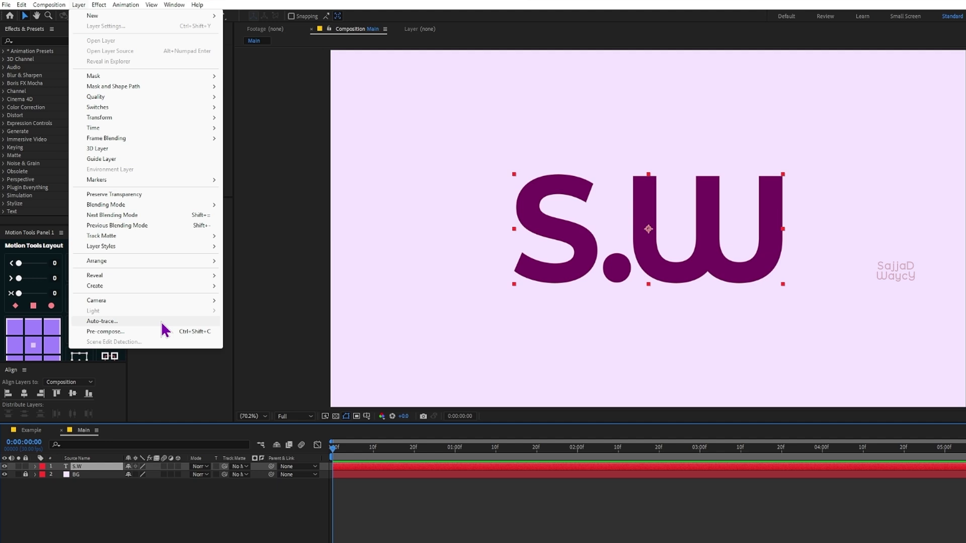
left_click(137, 322)
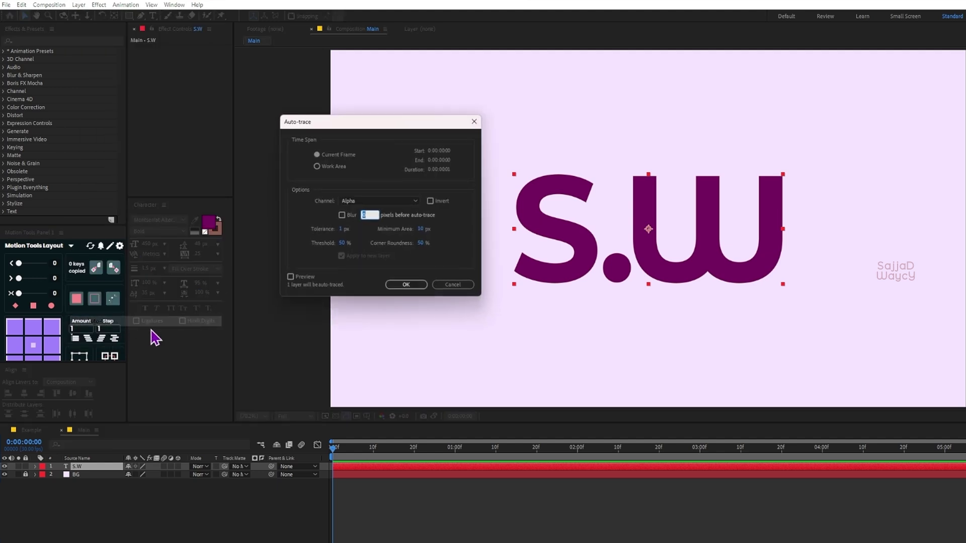
left_click_drag(365, 125, 334, 157)
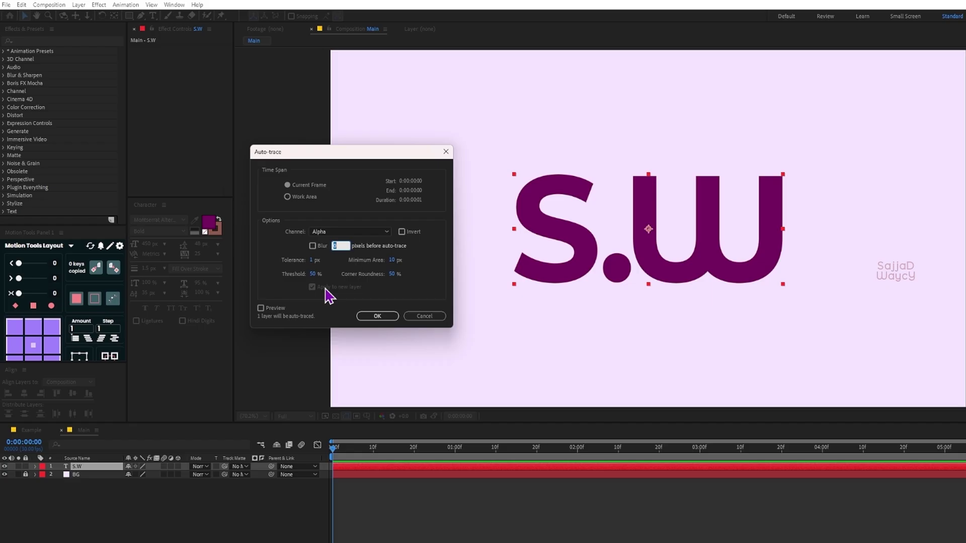
left_click(376, 317)
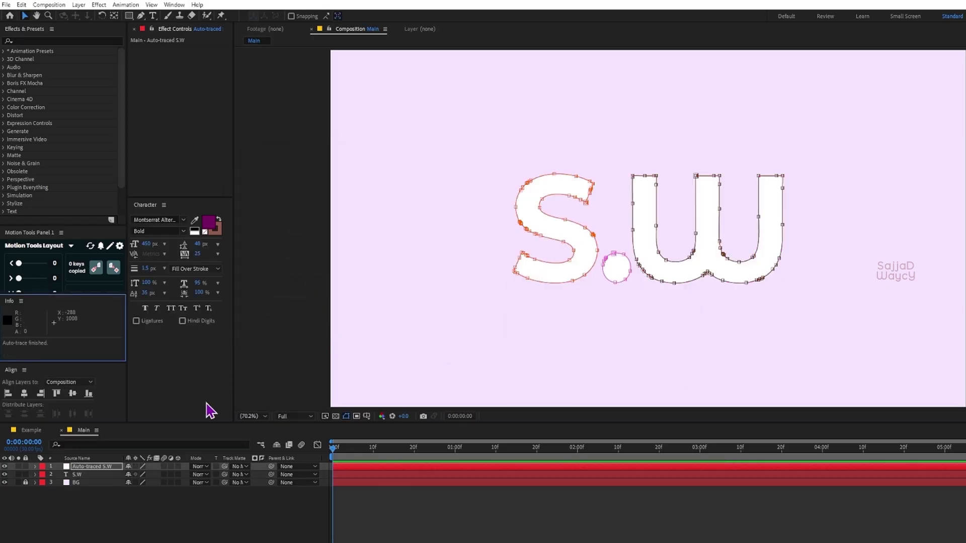
left_click(79, 469)
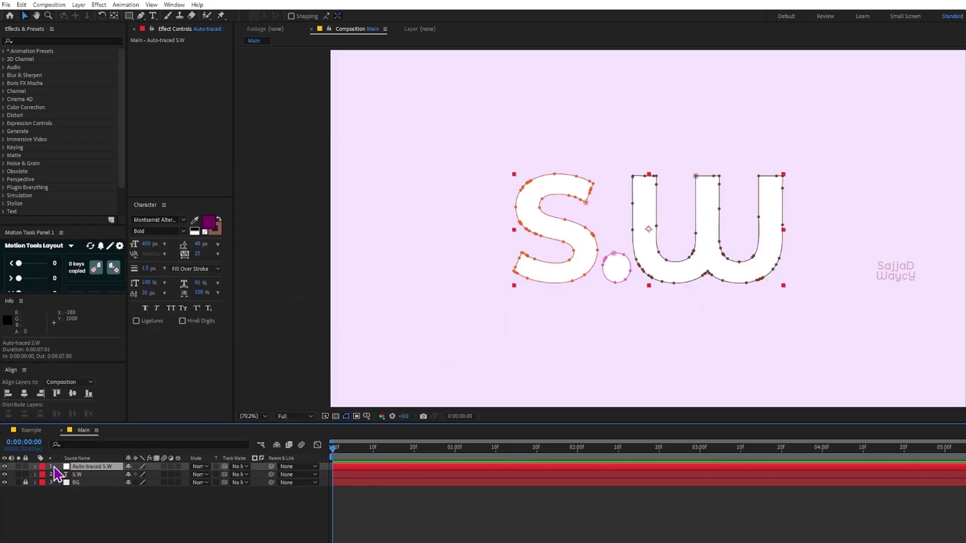
left_click(36, 467)
left_click(44, 474)
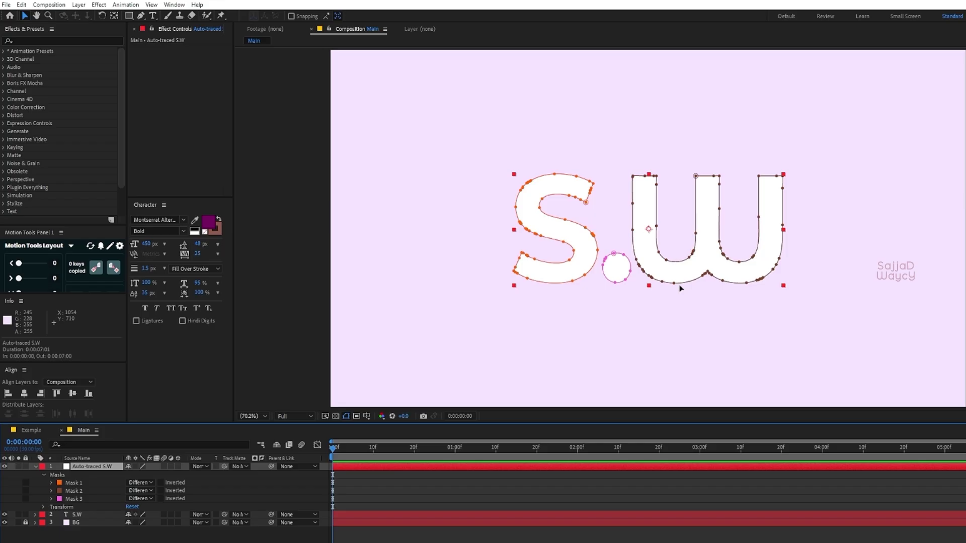
Apply the Vegas effect, found by searching 'veg', to the Auto-traced S.W layer
left_click(26, 41)
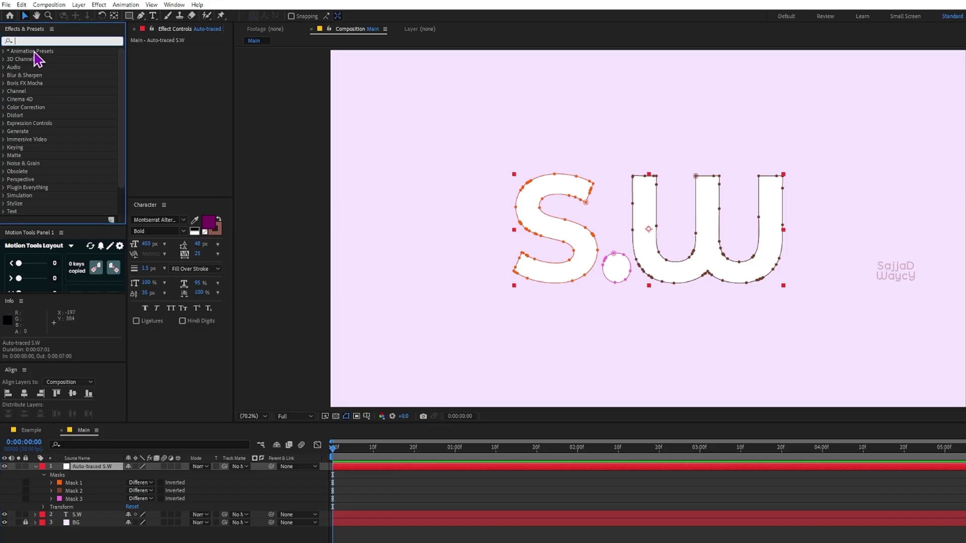
type("ve")
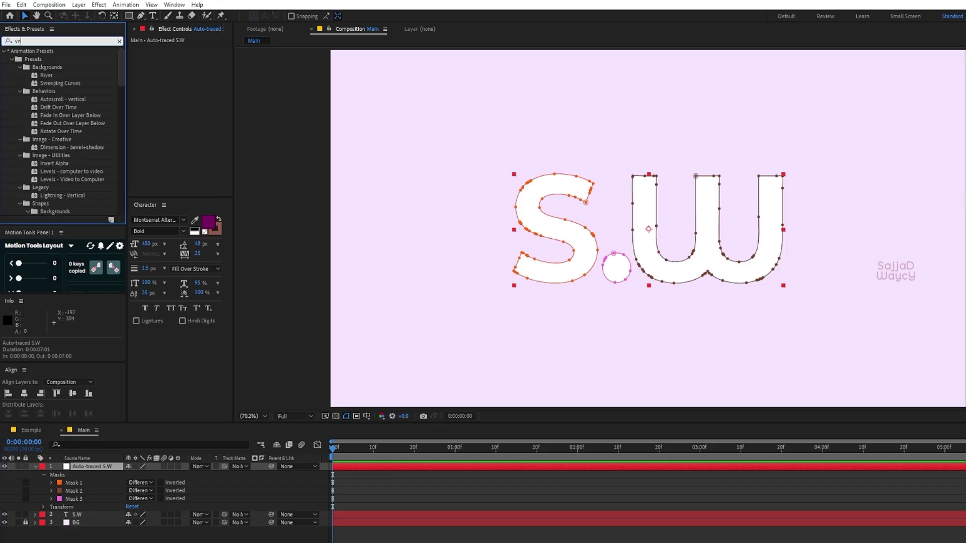
type("g")
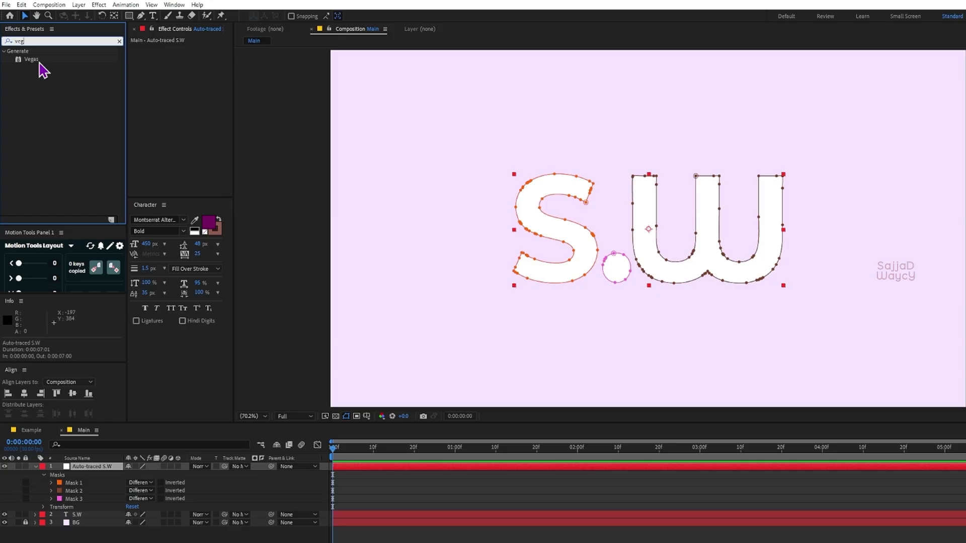
mouse_move(33, 60)
left_mouse_down()
mouse_move(61, 99)
mouse_move(108, 363)
mouse_move(103, 456)
mouse_move(114, 469)
left_mouse_up()
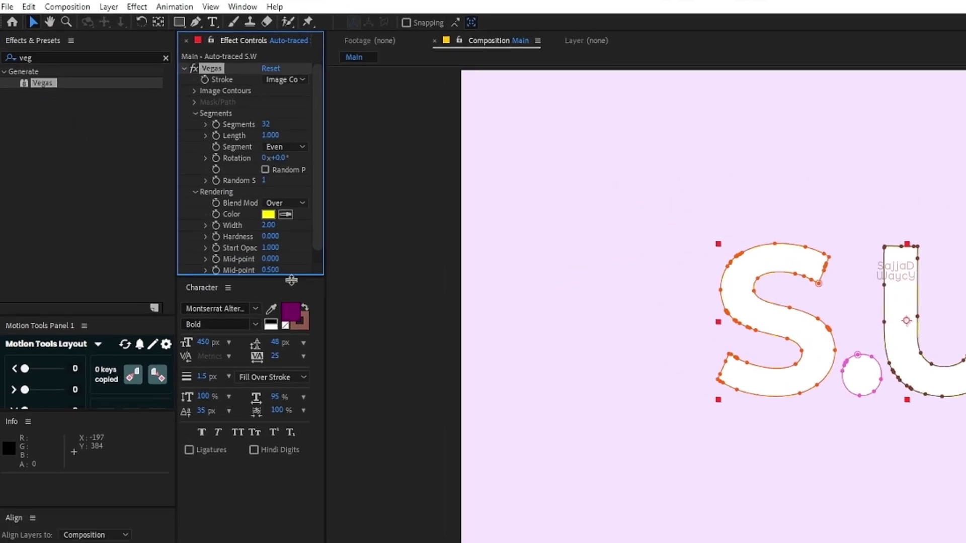
left_click_drag(212, 198, 211, 230)
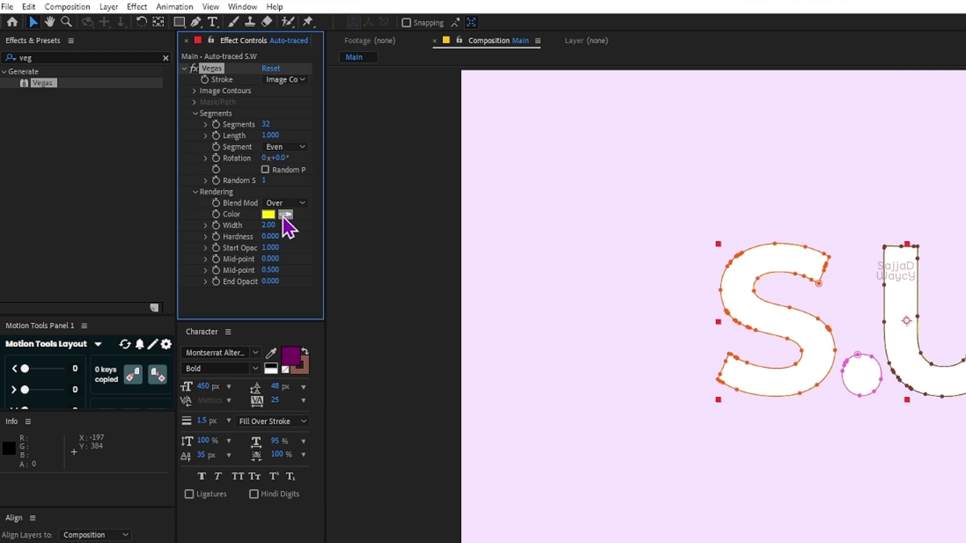
Make Vegas stroke Mask 1 with 3 segments and length 0
left_click(287, 84)
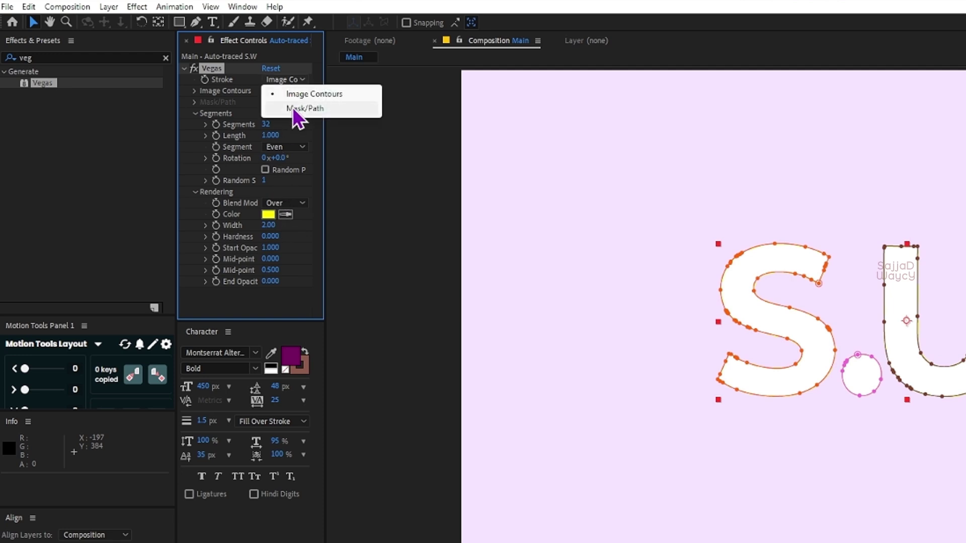
left_click(292, 107)
left_click(297, 115)
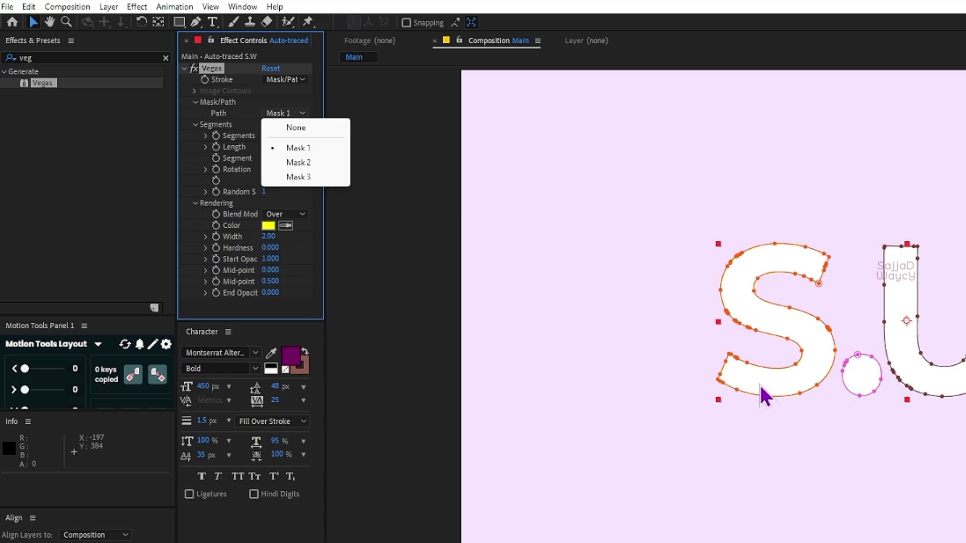
left_click(323, 149)
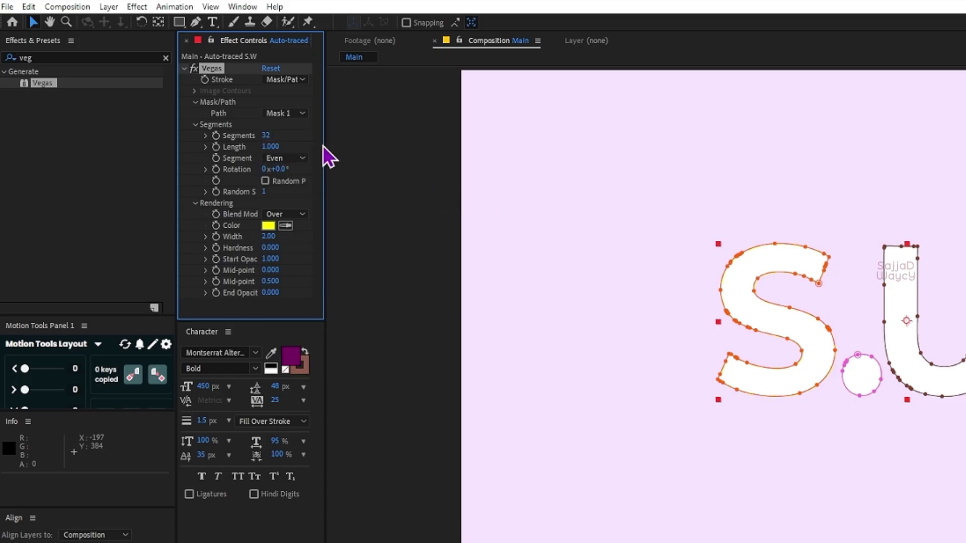
left_click(270, 136)
type("3")
key("Return")
left_click(272, 150)
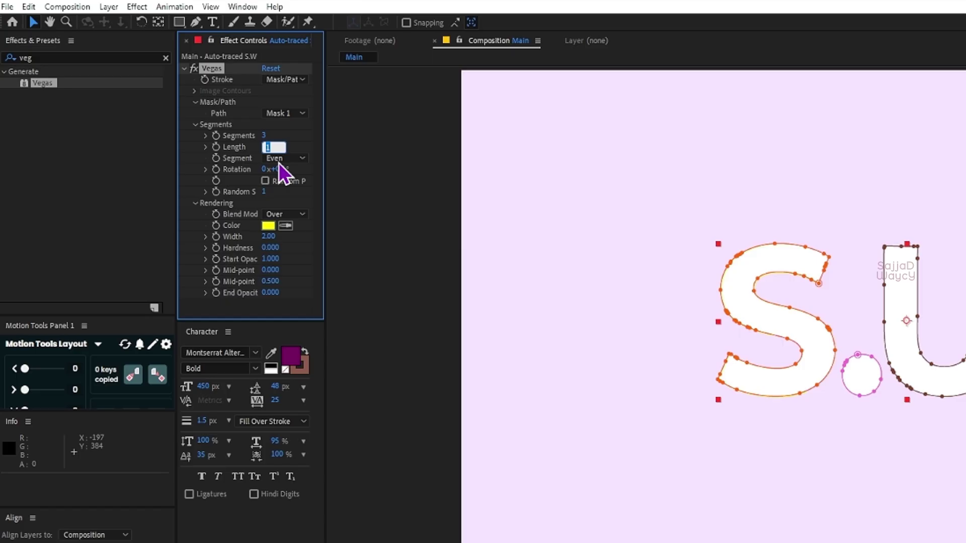
type("0")
key("Return")
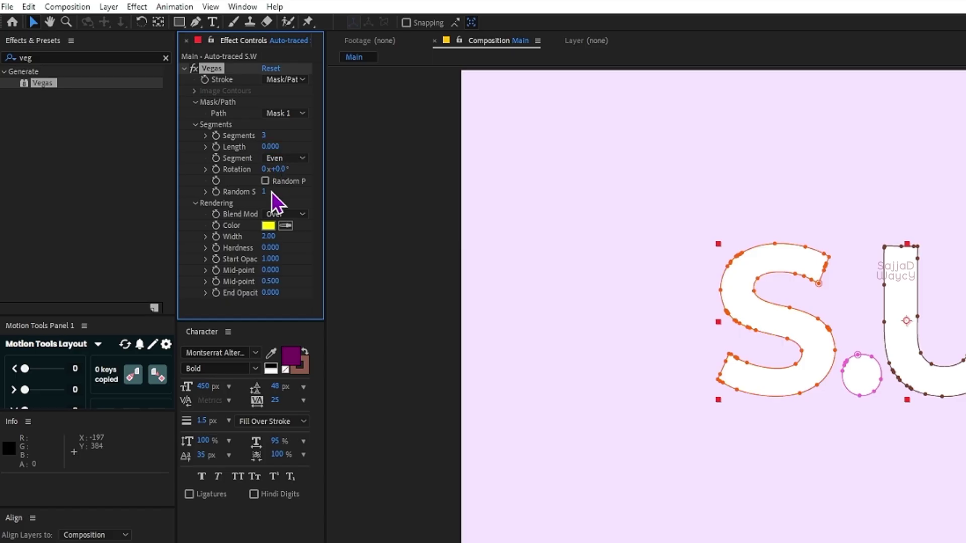
Set the Vegas blend mode to Transparent and the stroke colour to dark purple 77005F
left_click(292, 215)
left_click(306, 230)
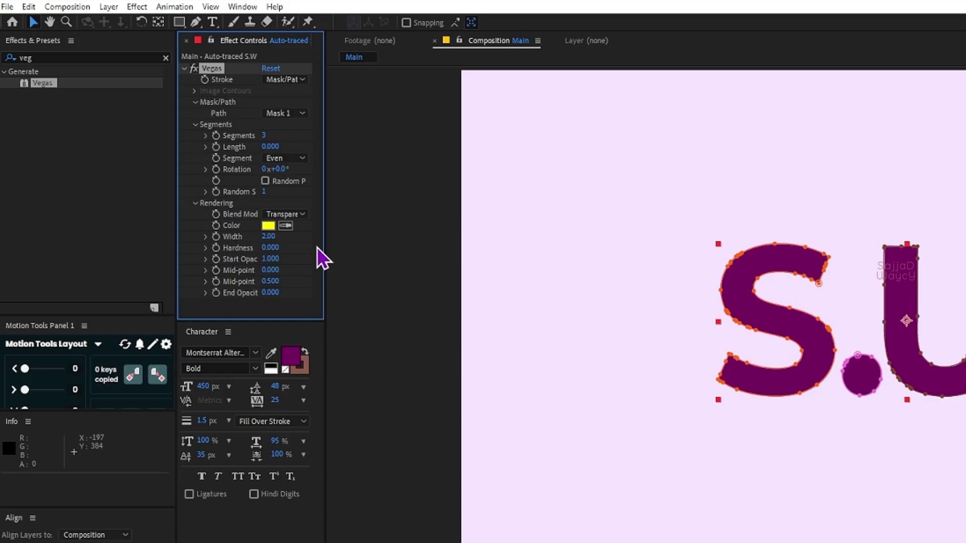
left_click(268, 225)
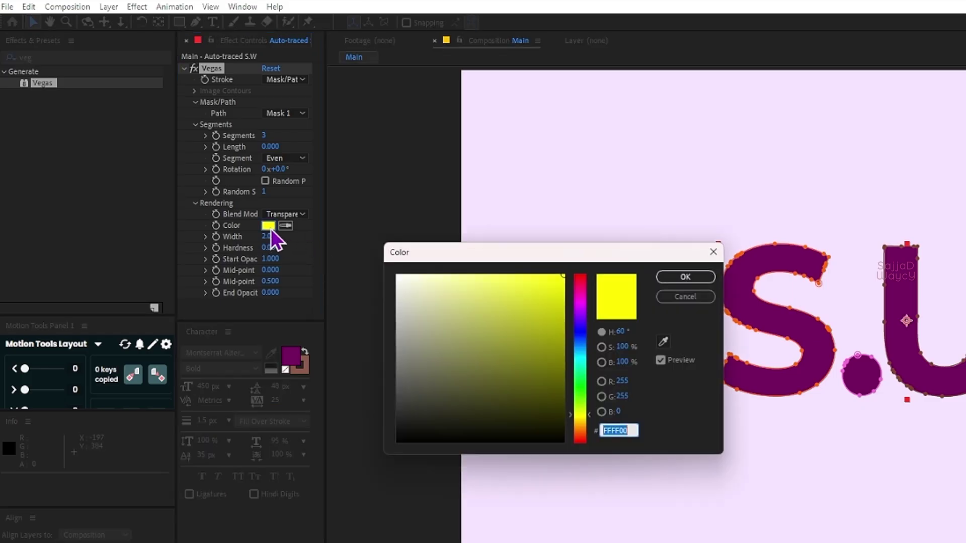
left_click(663, 343)
left_click(784, 313)
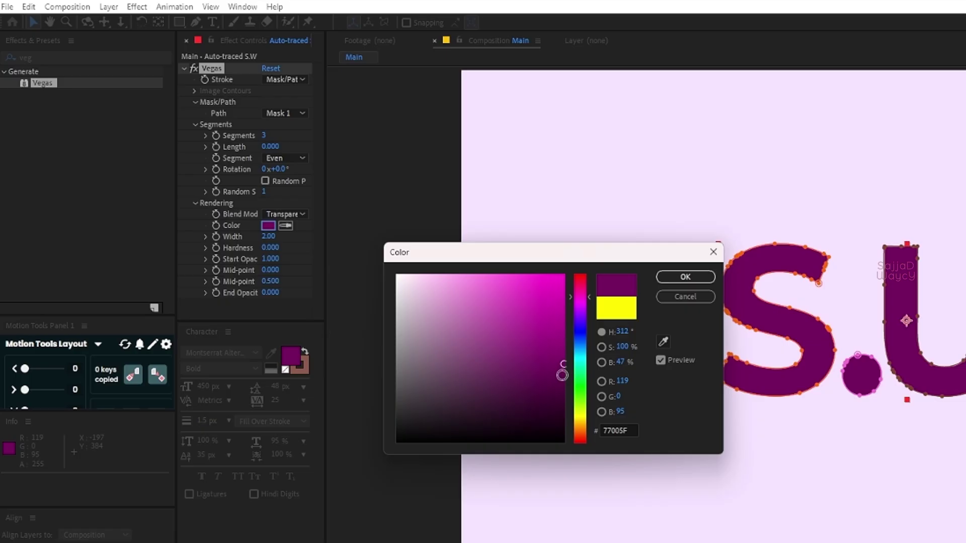
mouse_move(563, 367)
left_mouse_down()
mouse_move(563, 387)
mouse_move(595, 399)
left_mouse_up()
left_click(685, 277)
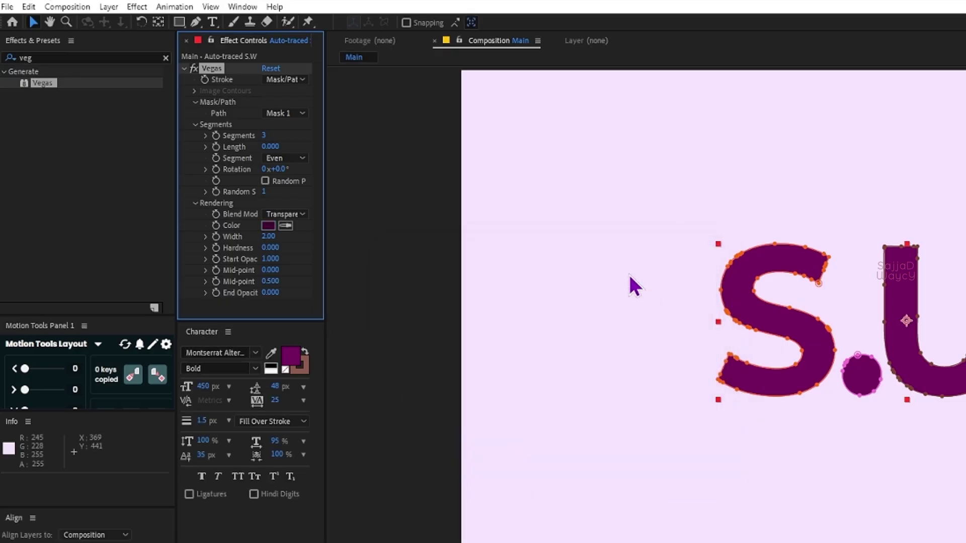
Set the Vegas stroke width to 3 and end opacity to 1
left_click(275, 237)
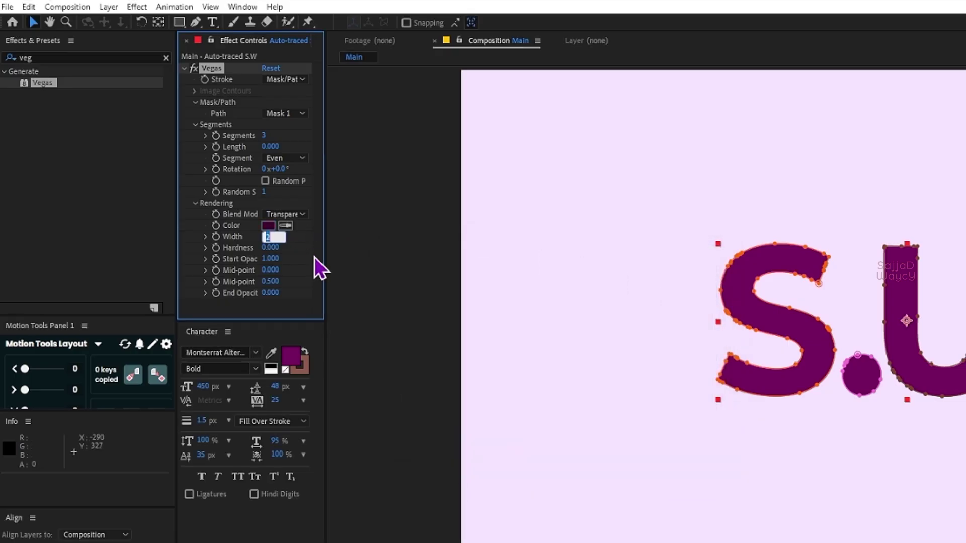
type("3")
key("Return")
left_click(270, 293)
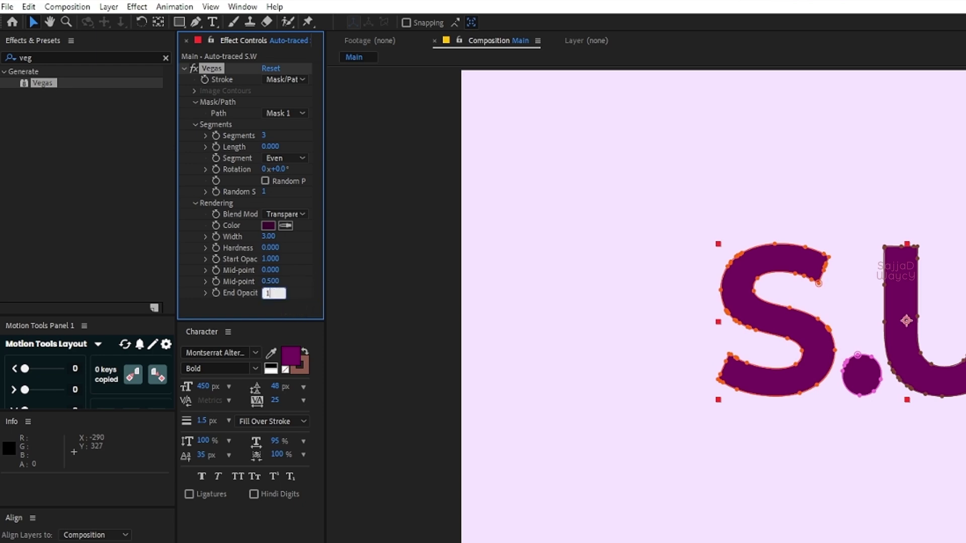
type("1")
key("Return")
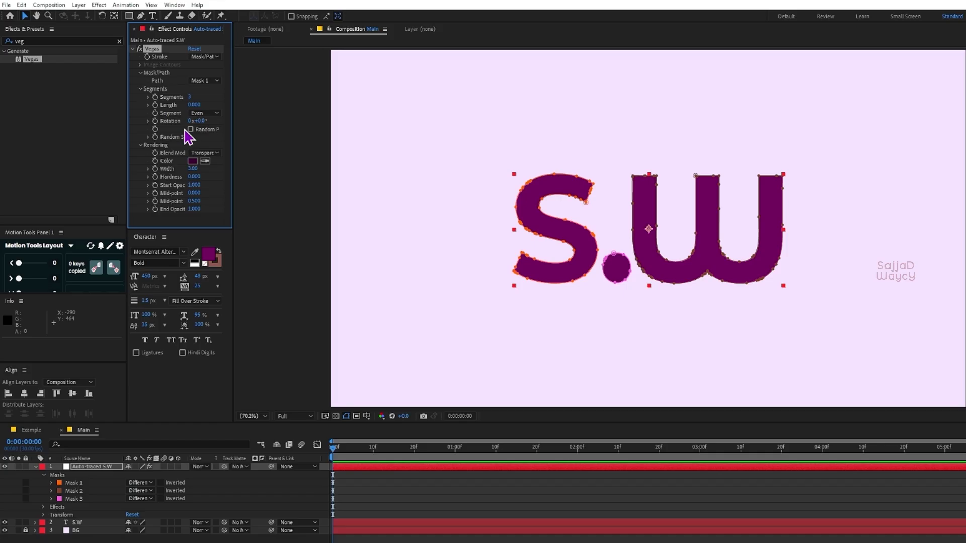
Keyframe Vegas Length and Rotation at the start and again at 0:00:02:20
left_click(155, 104)
left_click(155, 121)
left_click(104, 468)
left_click_drag(334, 448, 660, 486)
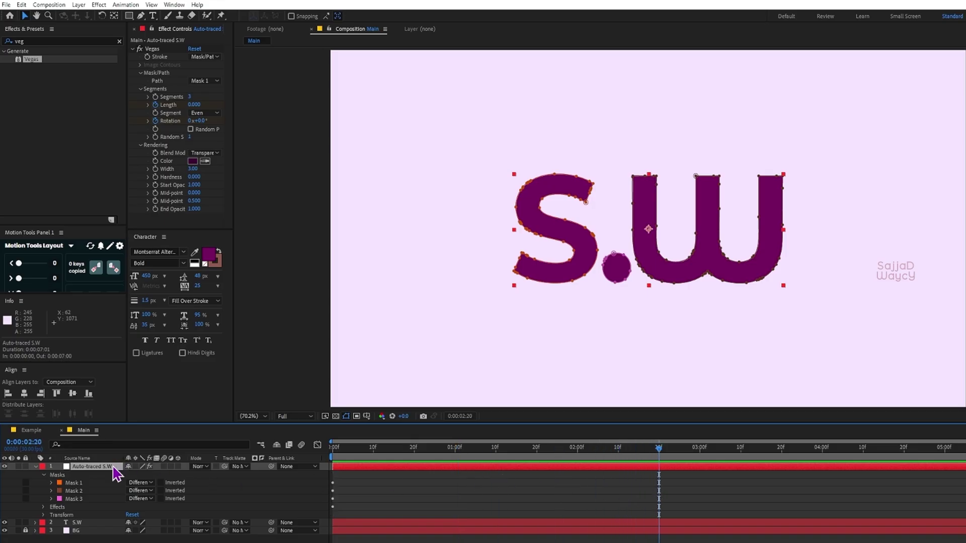
key("u")
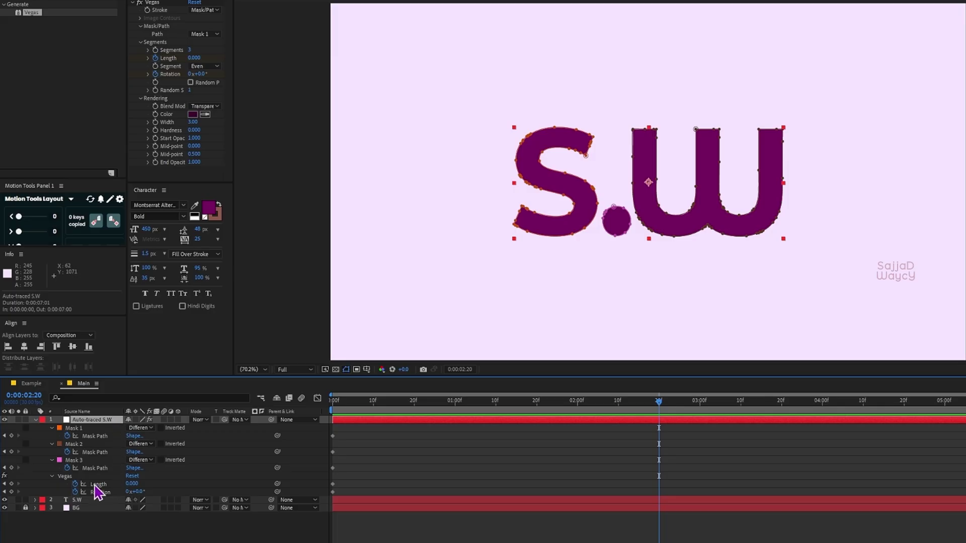
left_click(11, 483)
left_click(11, 492)
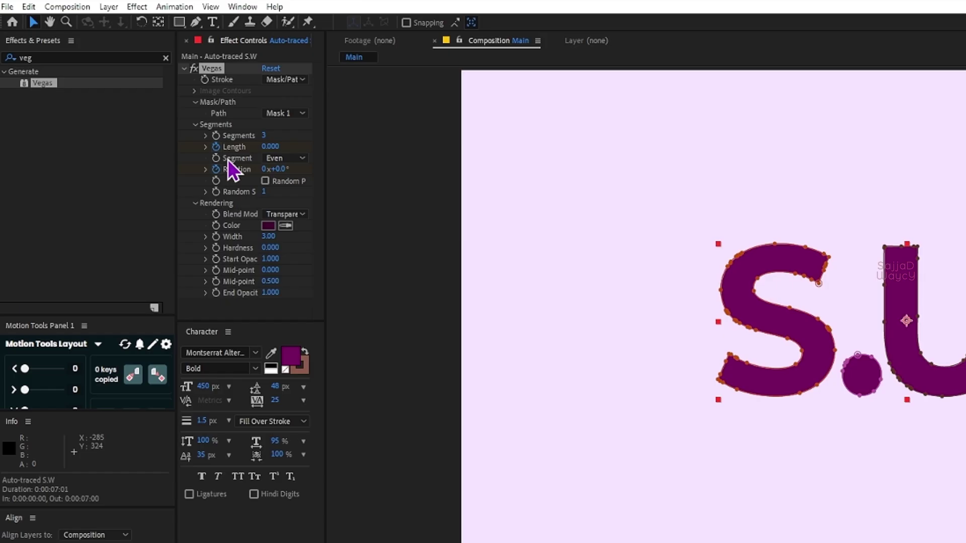
At 0:00:02:20 set Length to 1 and Rotation to 75°, then select the keyframes
left_click(270, 147)
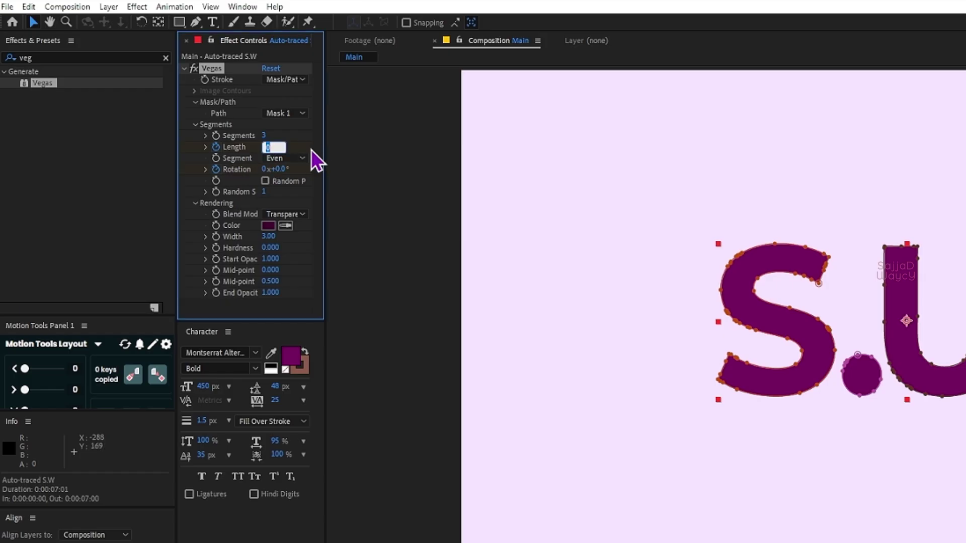
type("1")
key("Return")
left_click(276, 169)
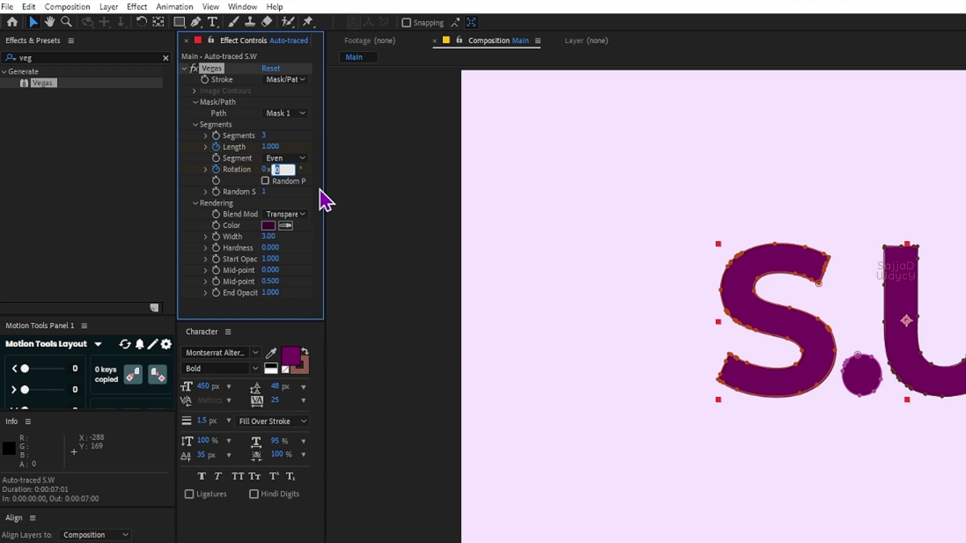
type("75")
left_click(335, 205)
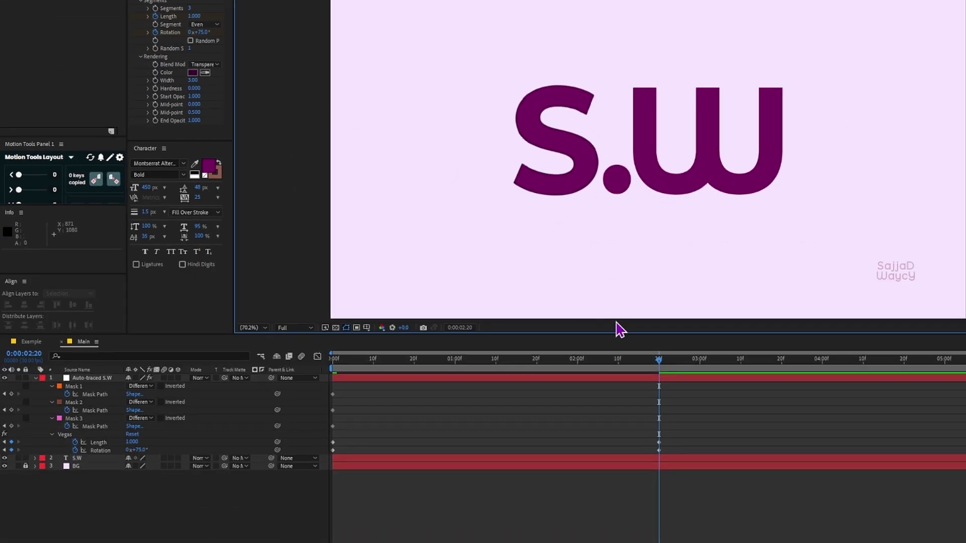
left_click_drag(670, 435, 328, 476)
Apply Easy Ease to the selected Length and Rotation keyframes
right_click(334, 455)
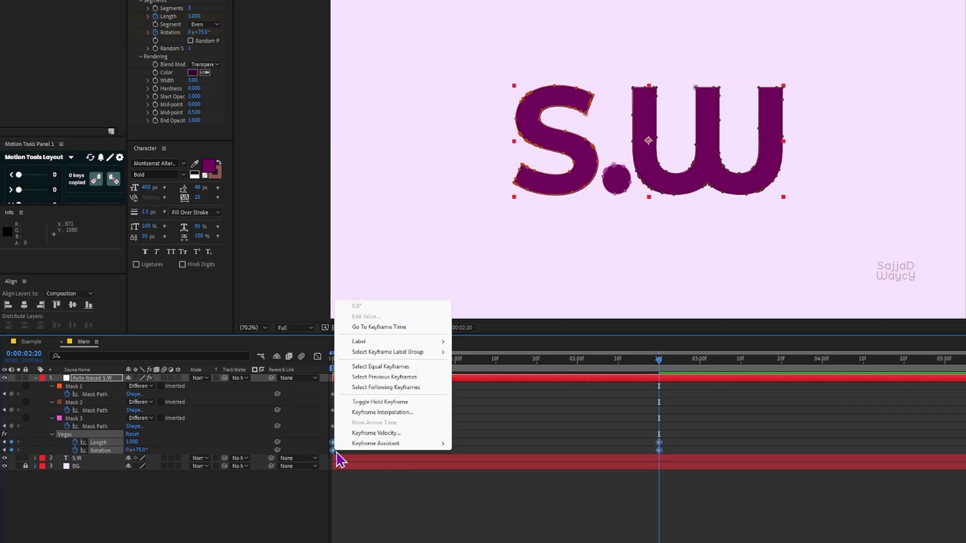
mouse_move(366, 448)
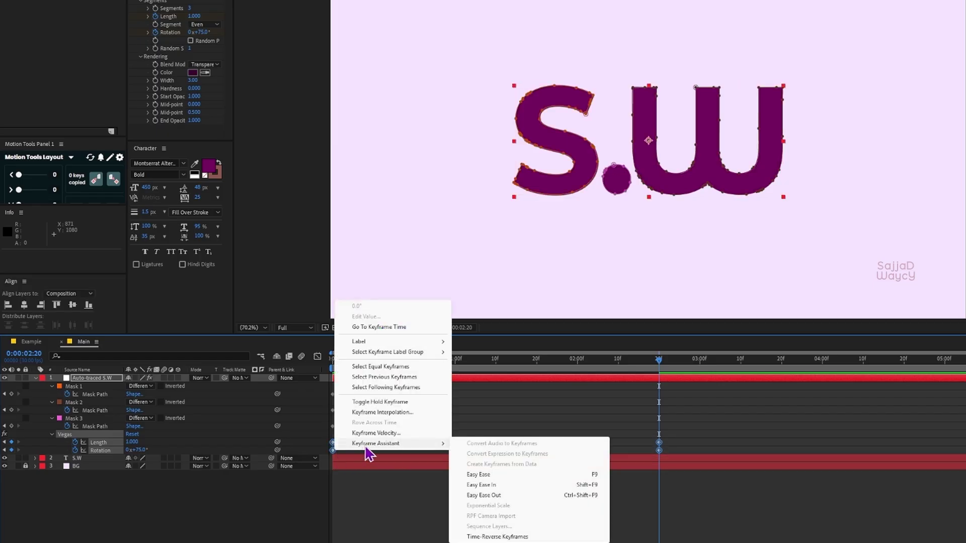
left_click(511, 475)
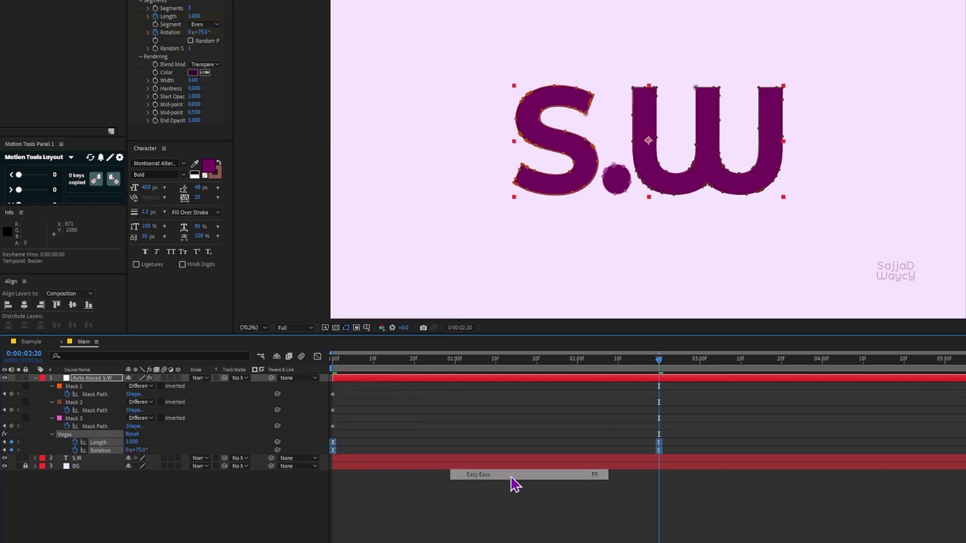
left_click(460, 490)
Hide the S.W text layer and scrub to preview the stroke drawing on
left_click(5, 458)
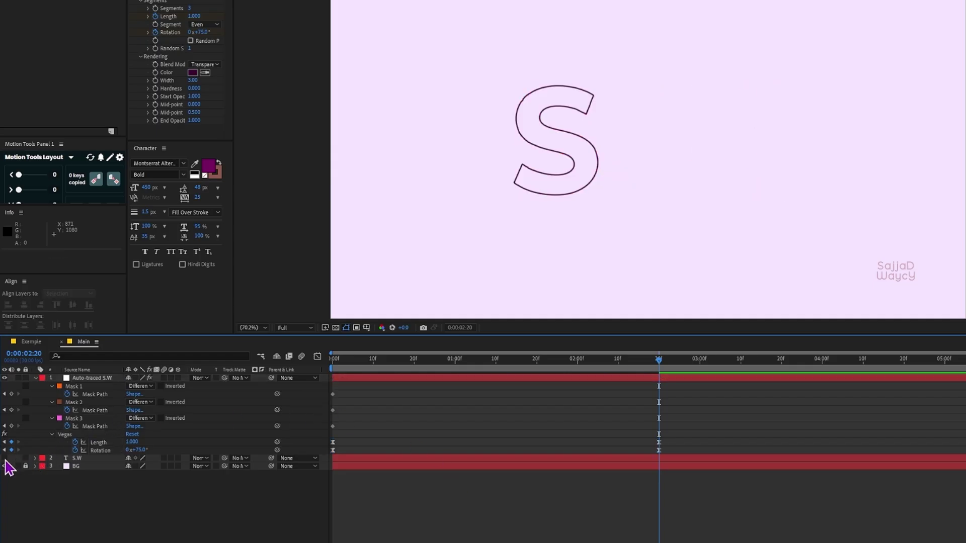
mouse_move(375, 364)
left_mouse_down()
mouse_move(336, 365)
mouse_move(354, 369)
left_mouse_up()
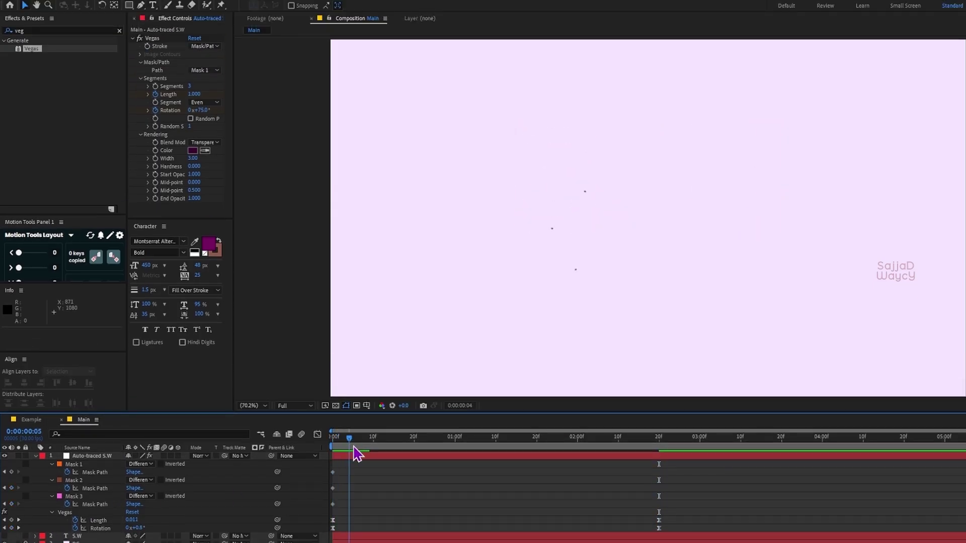
mouse_move(353, 447)
left_mouse_down()
mouse_move(466, 465)
mouse_move(610, 470)
mouse_move(437, 498)
mouse_move(502, 504)
left_mouse_up()
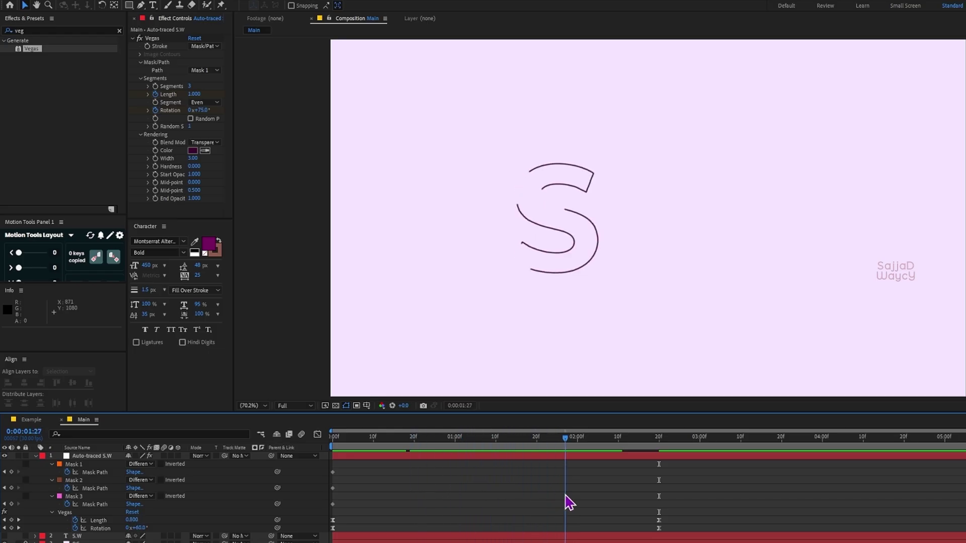
mouse_move(565, 495)
left_mouse_down()
mouse_move(618, 491)
mouse_move(373, 517)
mouse_move(602, 523)
mouse_move(648, 535)
mouse_move(402, 535)
mouse_move(589, 536)
mouse_move(414, 535)
left_mouse_up()
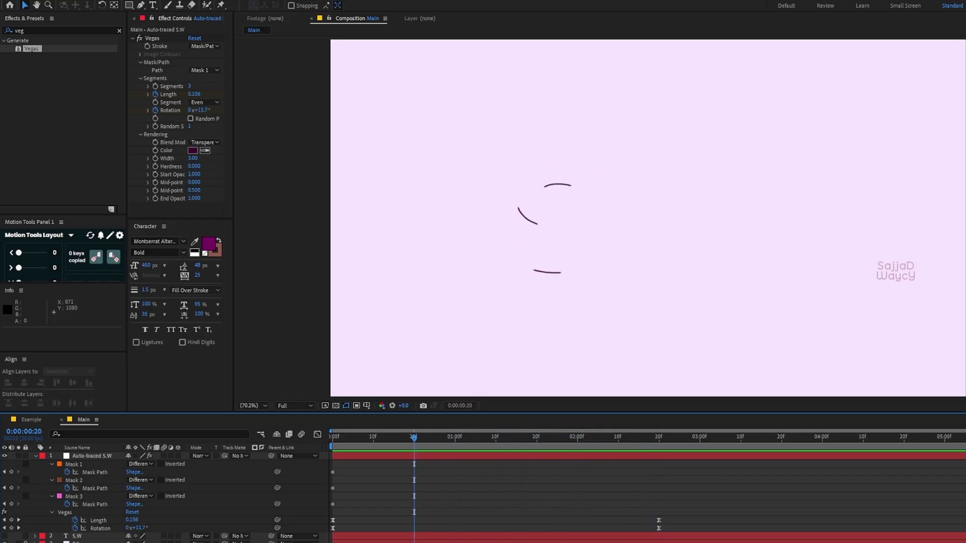
Try 5 Vegas segments, preview, then undo back to 3 segments
left_click(190, 86)
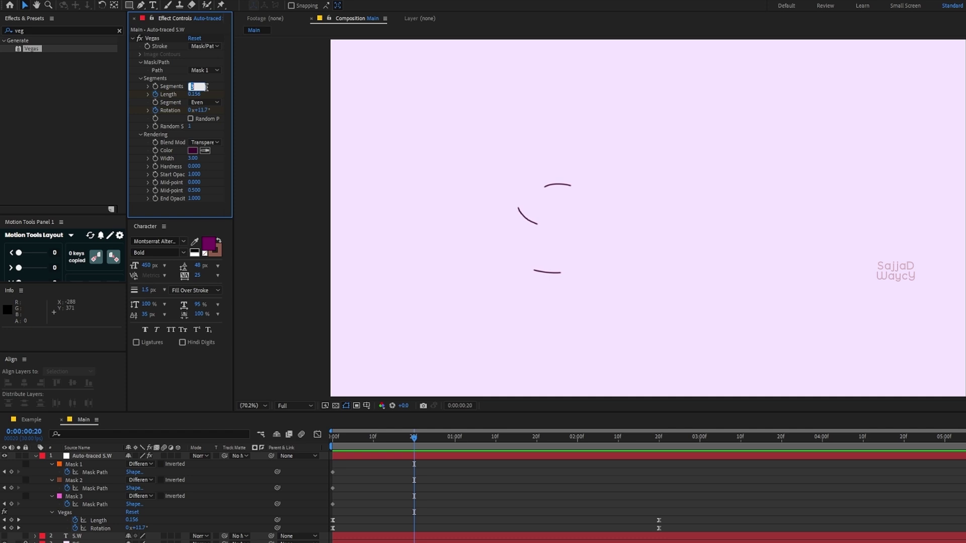
key("Return")
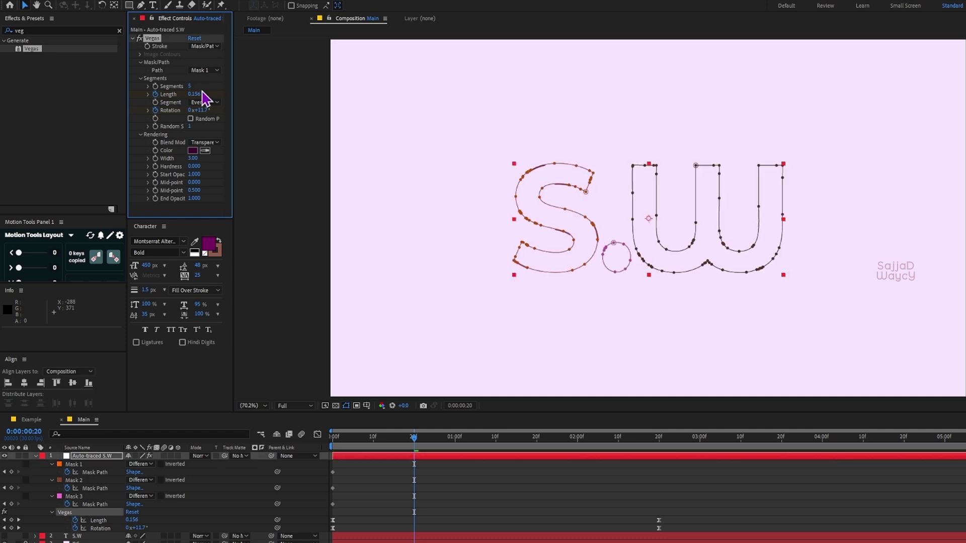
left_click(581, 207)
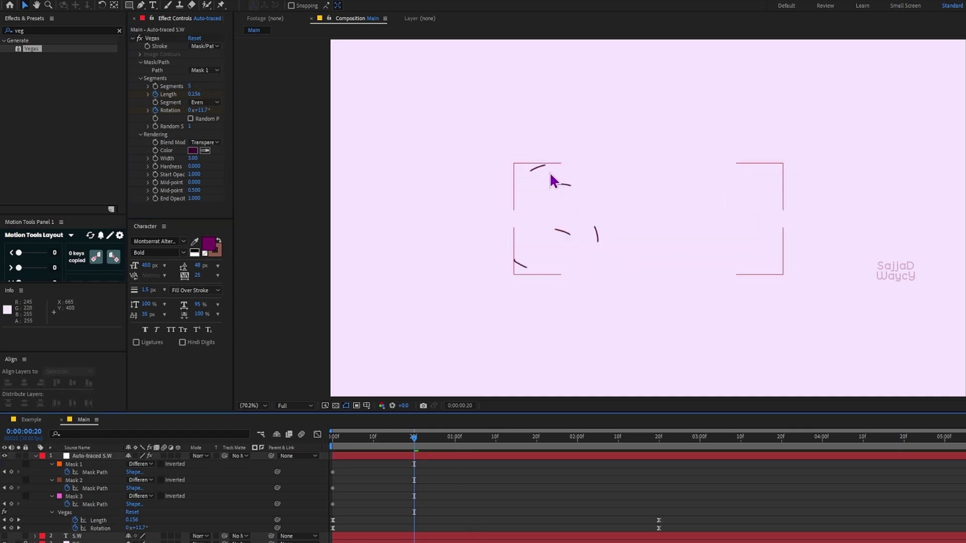
mouse_move(415, 449)
left_mouse_down()
mouse_move(605, 447)
mouse_move(446, 449)
left_mouse_up()
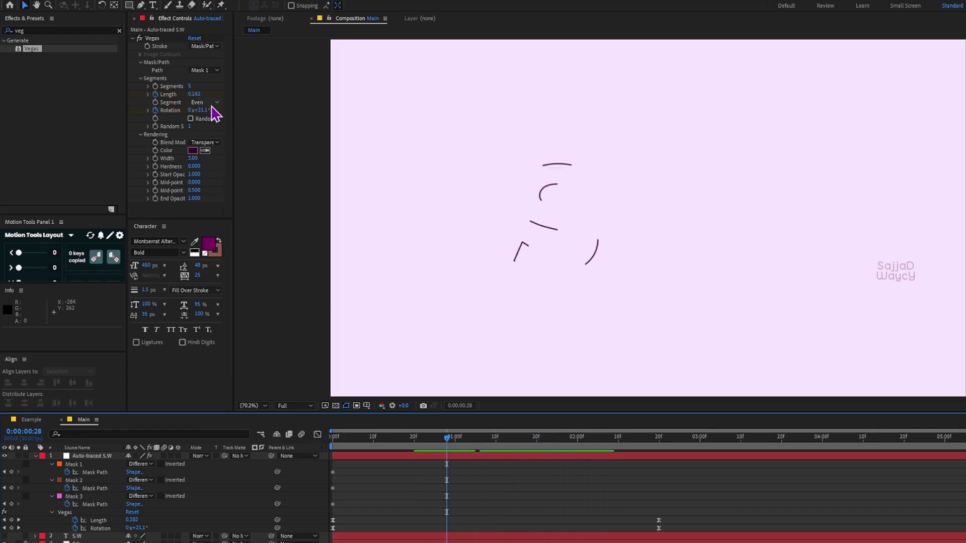
key("ctrl+z")
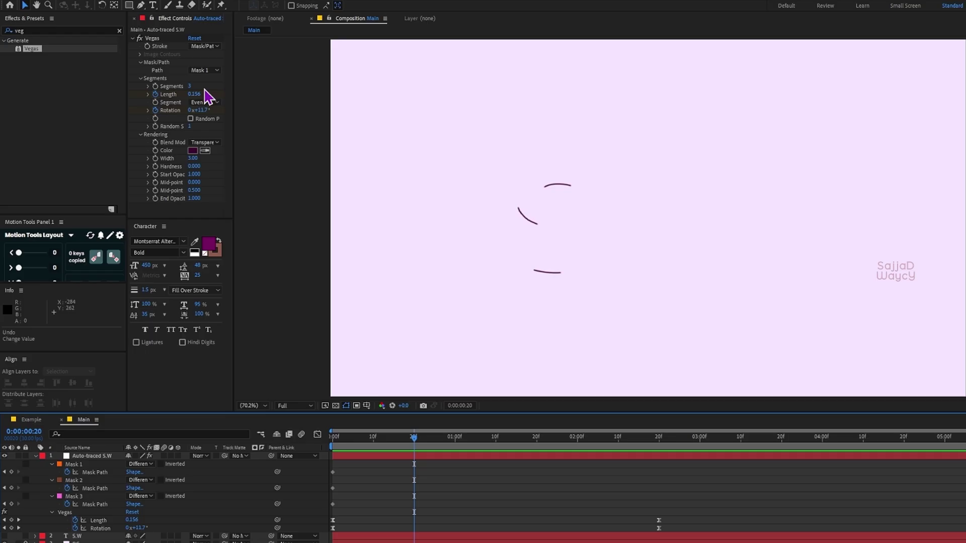
Try a 0° Vegas rotation at 0:00:02:20 and preview the stroke
left_click_drag(606, 437, 658, 446)
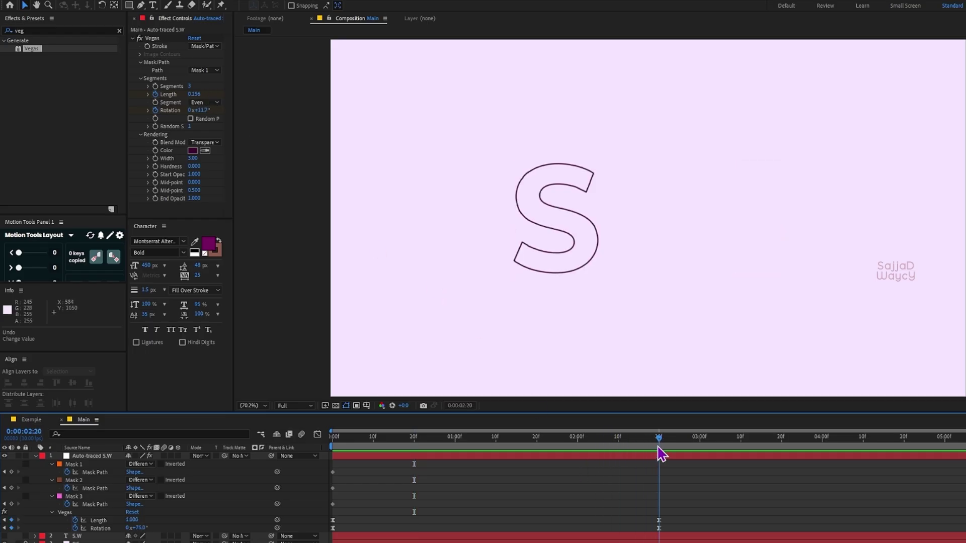
left_click(200, 112)
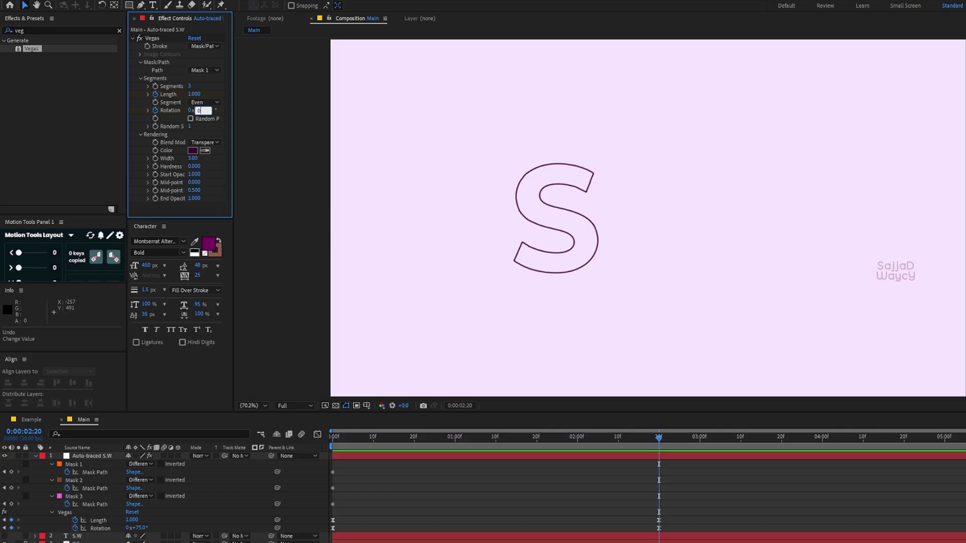
key("Return")
left_click(542, 488)
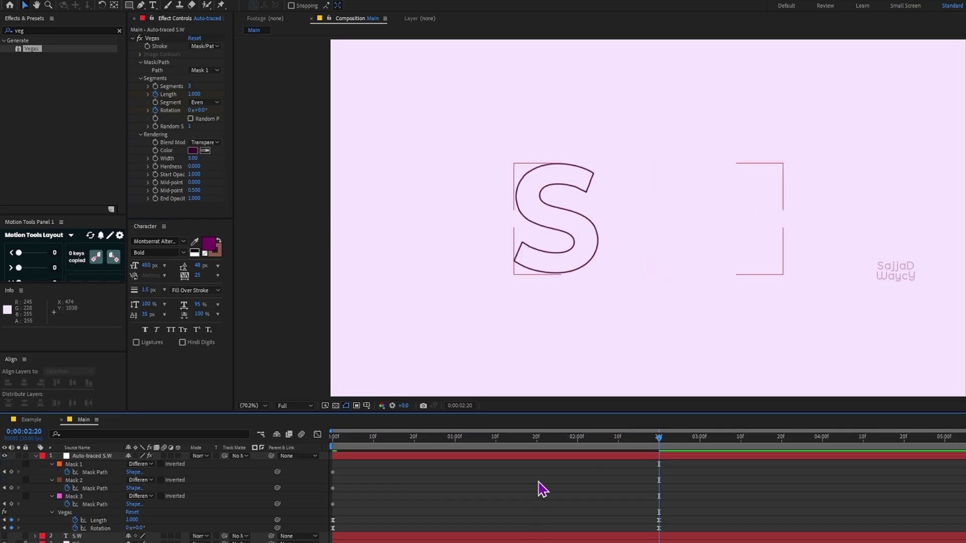
mouse_move(474, 449)
left_mouse_down()
mouse_move(420, 452)
mouse_move(523, 455)
mouse_move(509, 459)
mouse_move(520, 455)
mouse_move(506, 446)
mouse_move(511, 455)
mouse_move(525, 445)
mouse_move(659, 461)
left_mouse_up()
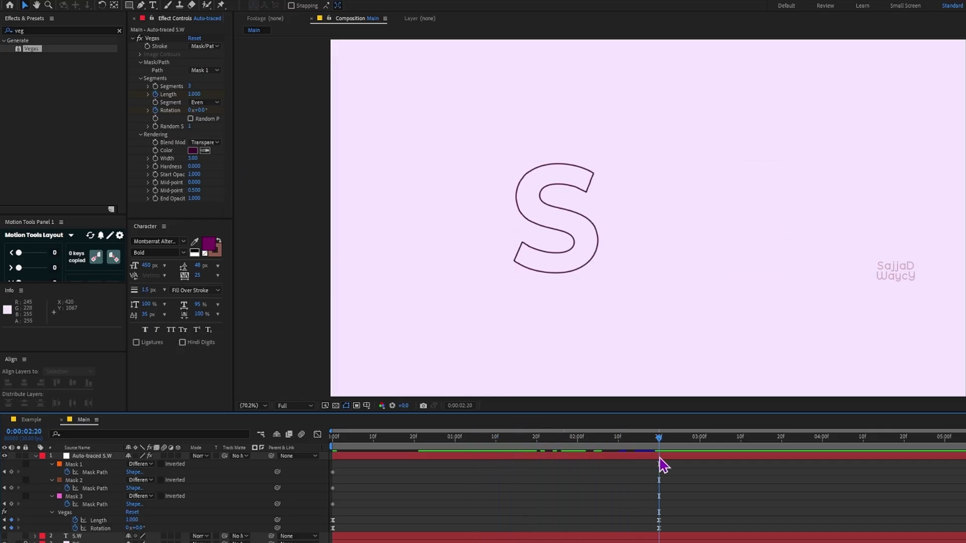
Set the 0:00:02:20 rotation keyframe to 70° and preview the animated S
left_click(201, 110)
type("70")
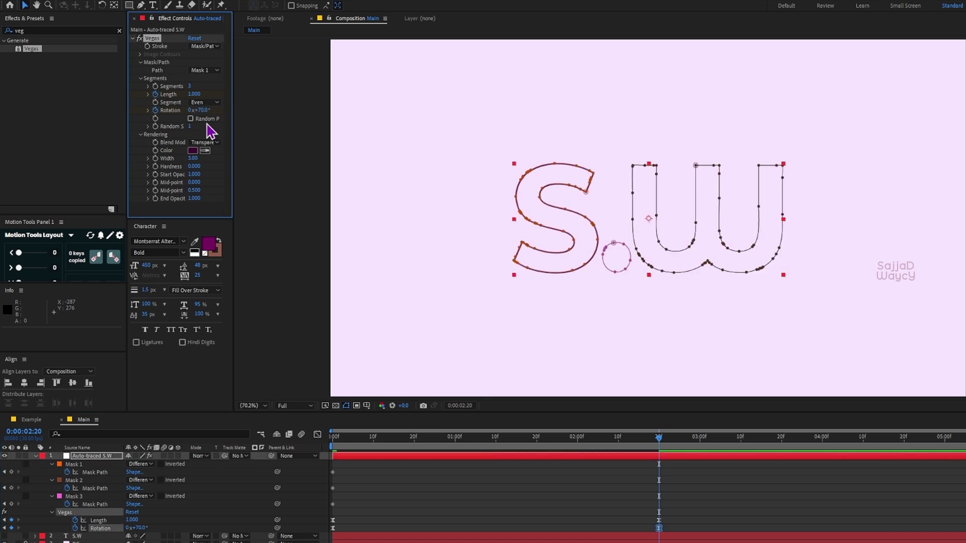
left_click(496, 422)
left_click(464, 438)
left_click_drag(464, 444, 661, 467)
Duplicate the traced layer twice and set the second copy's Vegas path to Mask 2
left_click(90, 456)
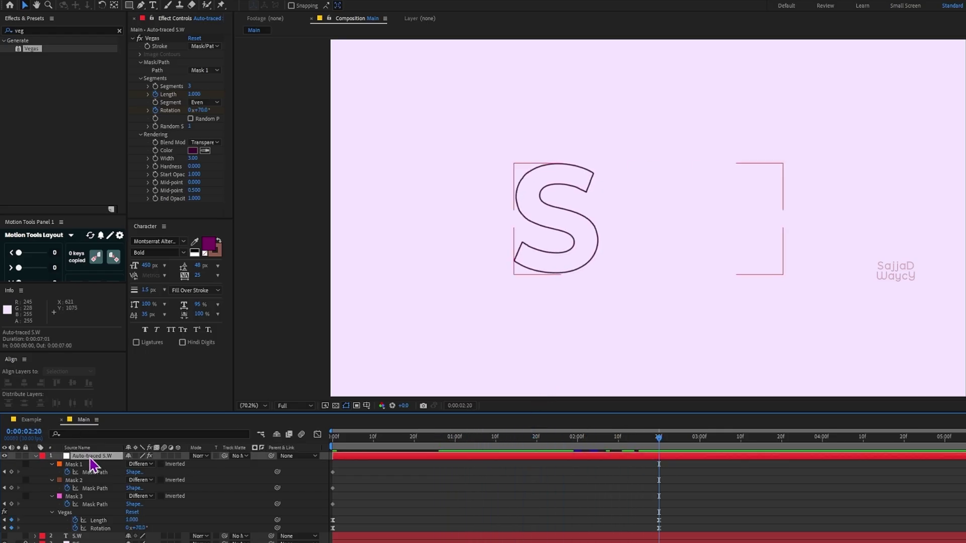
left_click(35, 456)
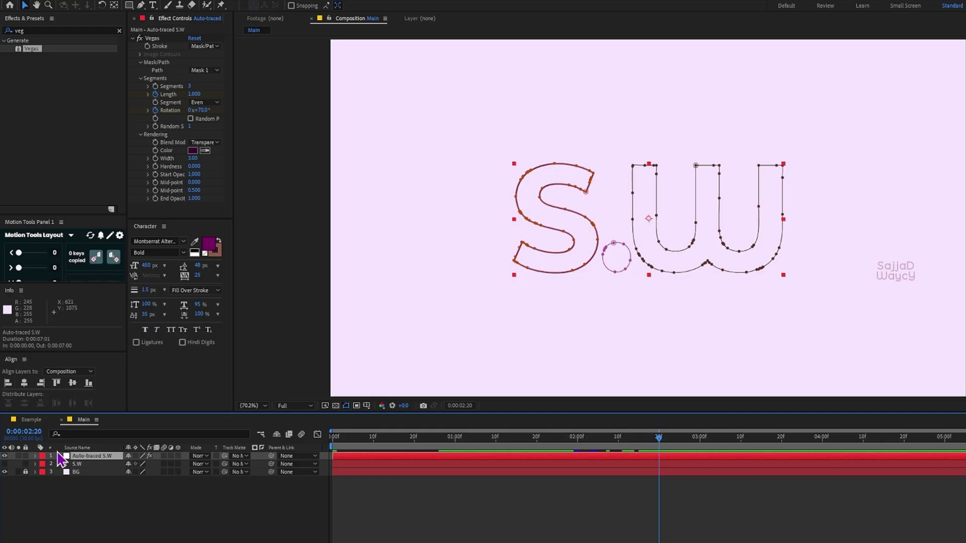
key("ctrl+d")
key("ctrl+d")
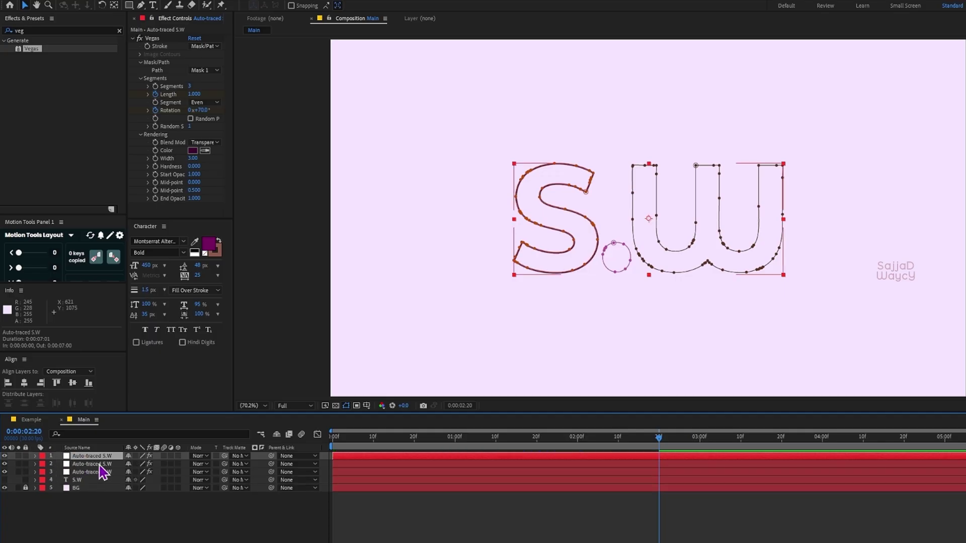
left_click(99, 464)
left_click(209, 73)
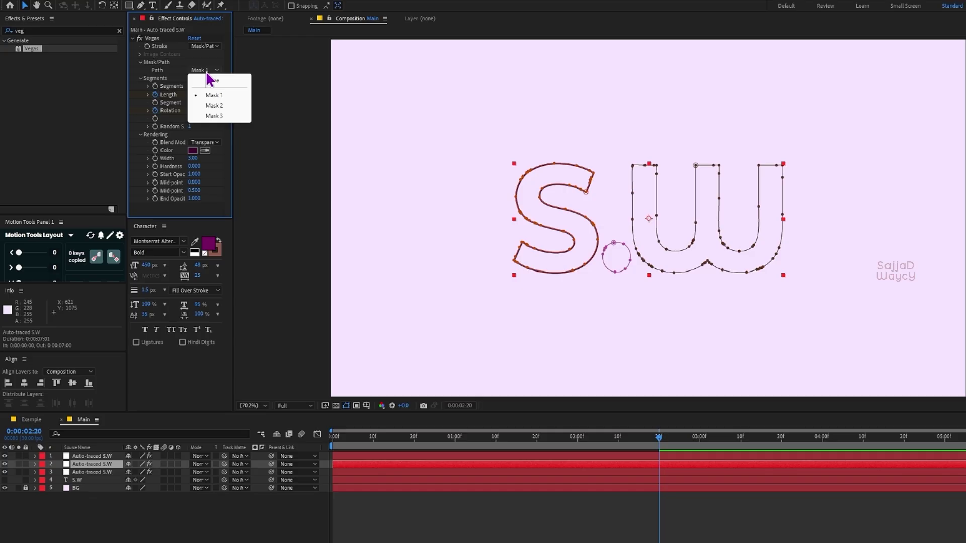
left_click(225, 110)
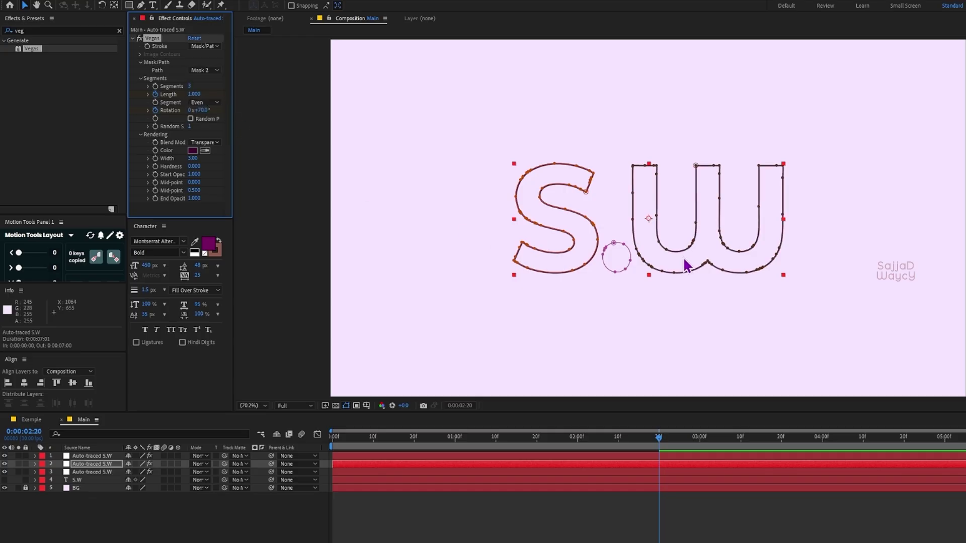
left_click(589, 504)
mouse_move(517, 445)
left_mouse_down()
mouse_move(459, 438)
mouse_move(564, 439)
mouse_move(449, 442)
mouse_move(483, 439)
left_mouse_up()
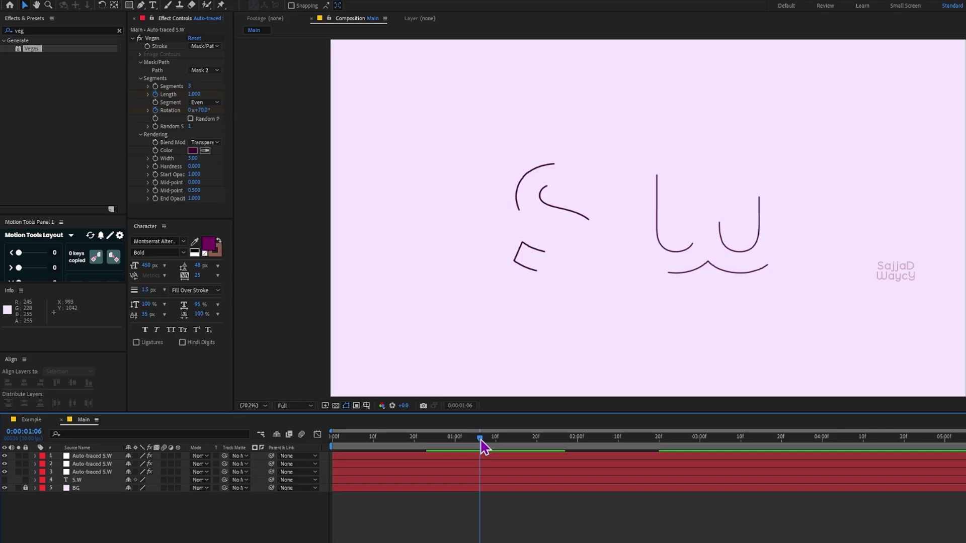
Set the top copy's Vegas path to Mask 3 and preview all three strokes
left_click(96, 455)
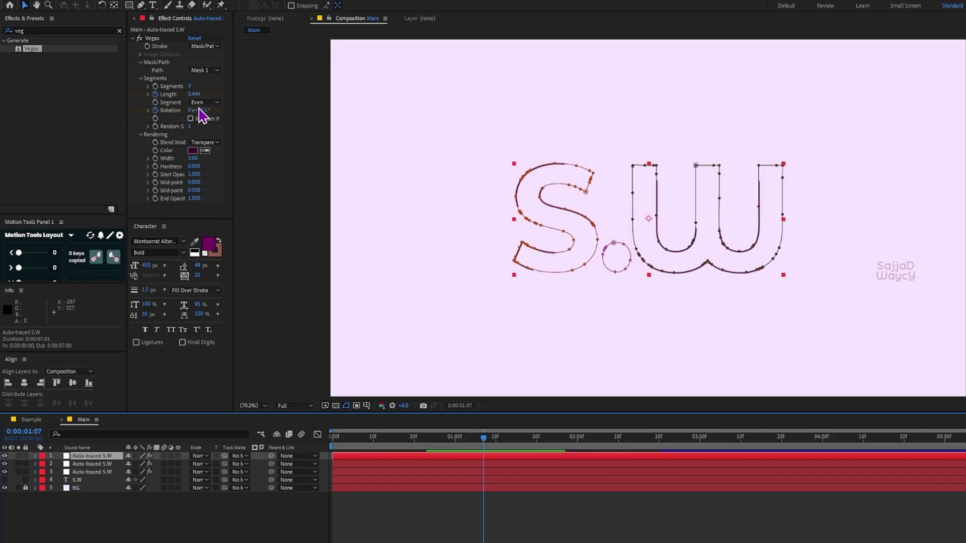
left_click(206, 70)
left_click(214, 115)
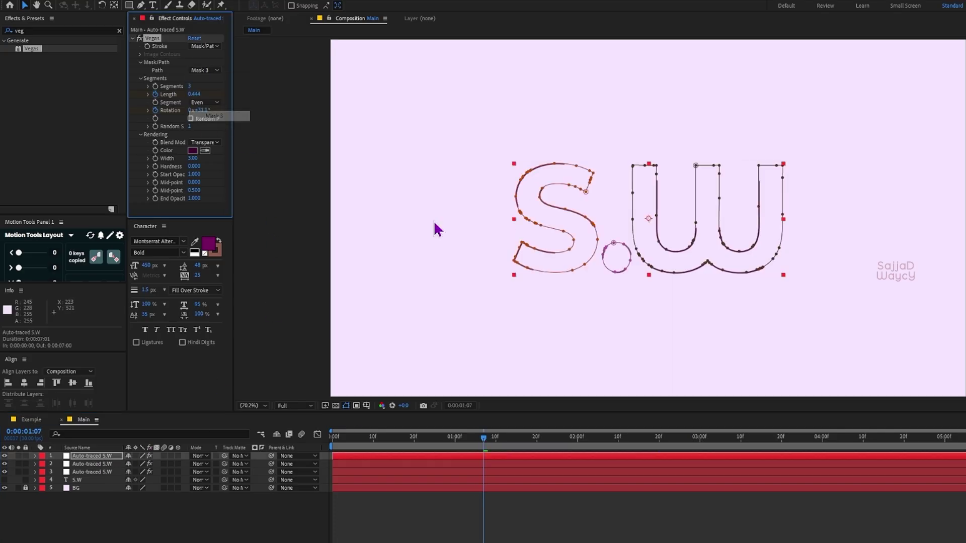
left_click(581, 505)
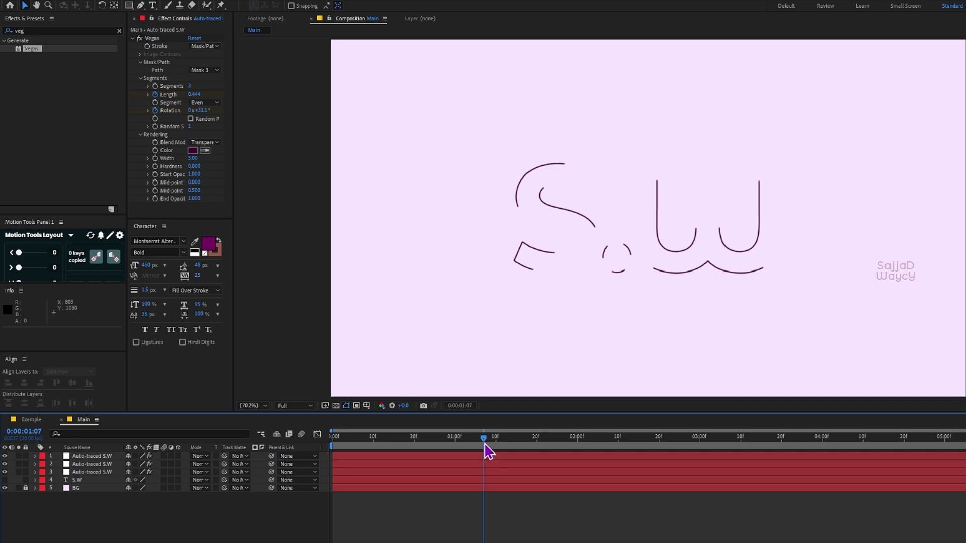
mouse_move(485, 440)
left_mouse_down()
mouse_move(428, 455)
mouse_move(632, 442)
mouse_move(397, 459)
mouse_move(553, 468)
mouse_move(651, 459)
mouse_move(434, 480)
mouse_move(431, 496)
mouse_move(539, 491)
mouse_move(614, 503)
left_mouse_up()
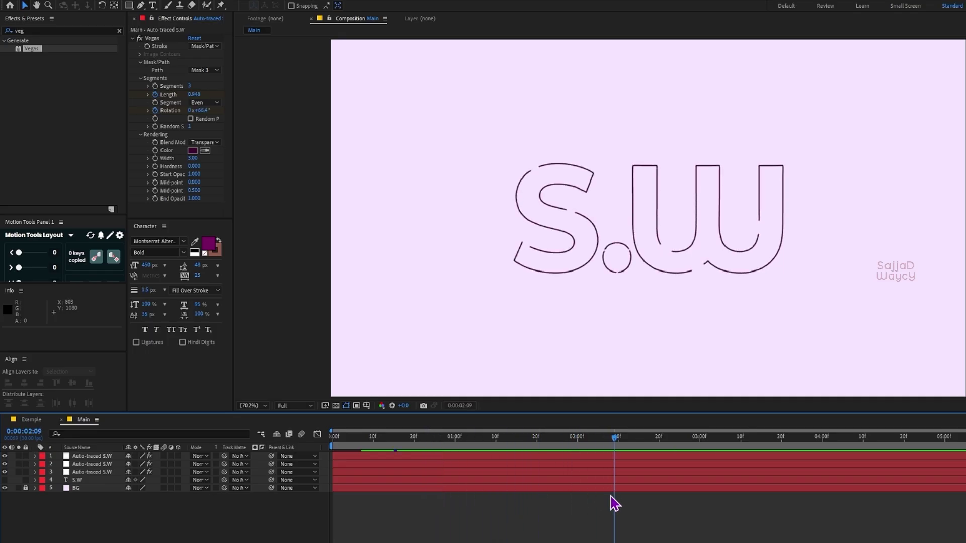
left_click(556, 467)
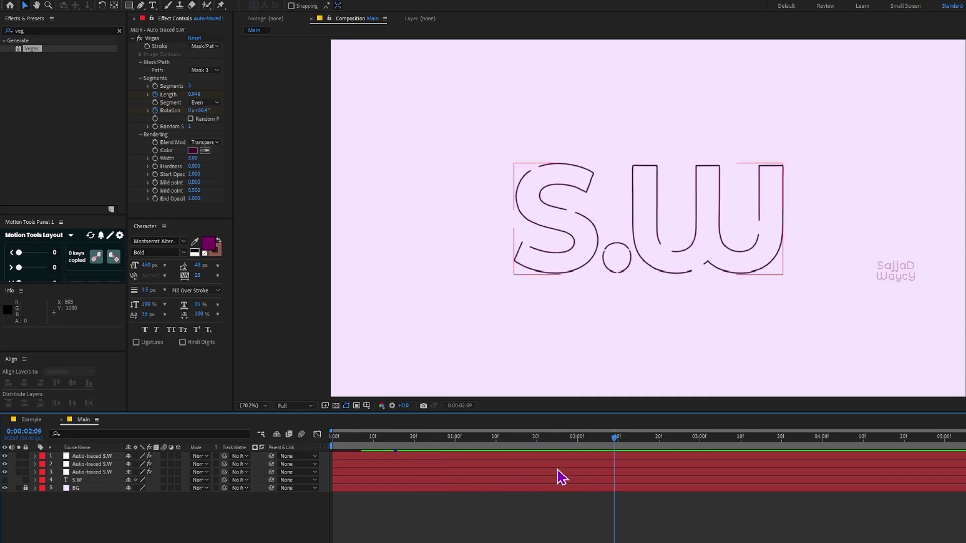
left_click(532, 495)
left_click_drag(610, 445, 592, 460)
Pre-compose the three Auto-traced S.W layers into one composition named 'vegas'
left_click(111, 456)
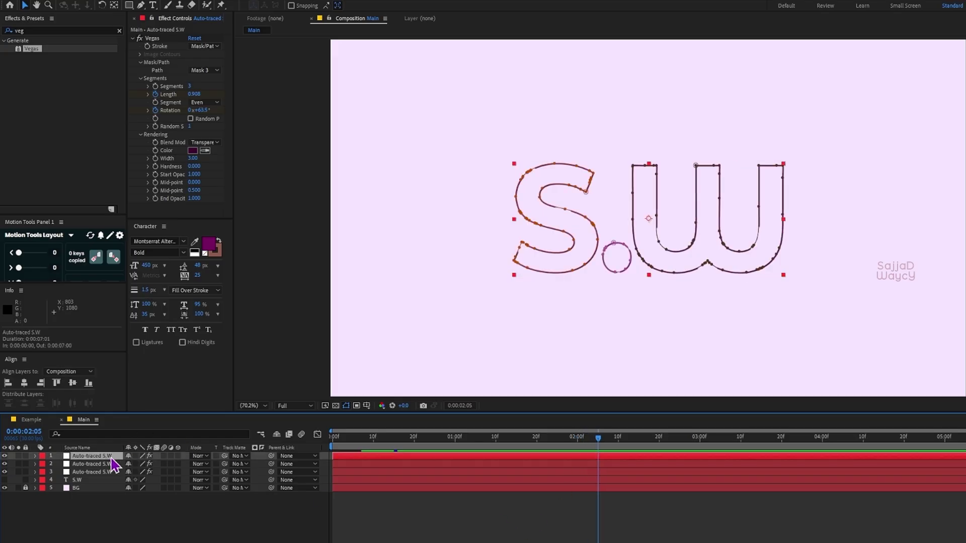
left_click(109, 473, "shift")
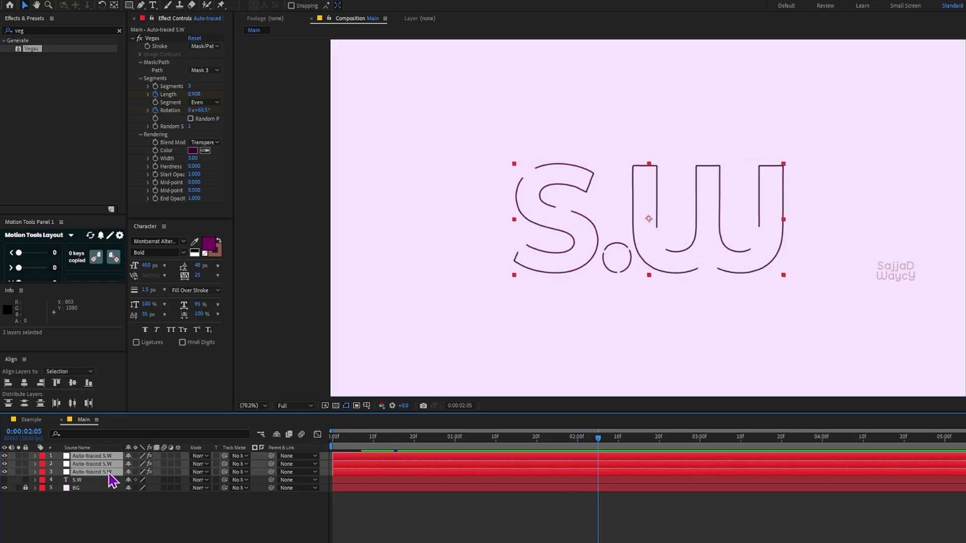
right_click(109, 473)
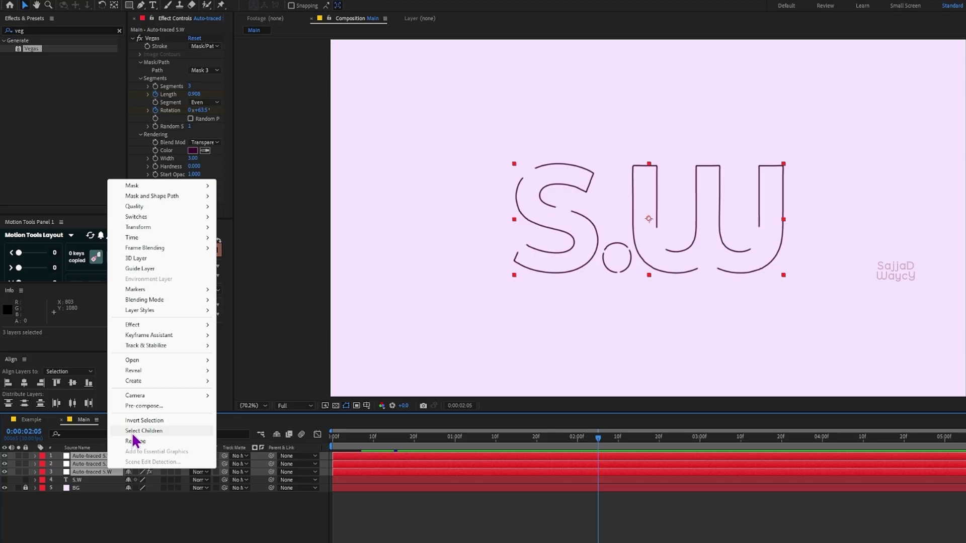
left_click(142, 406)
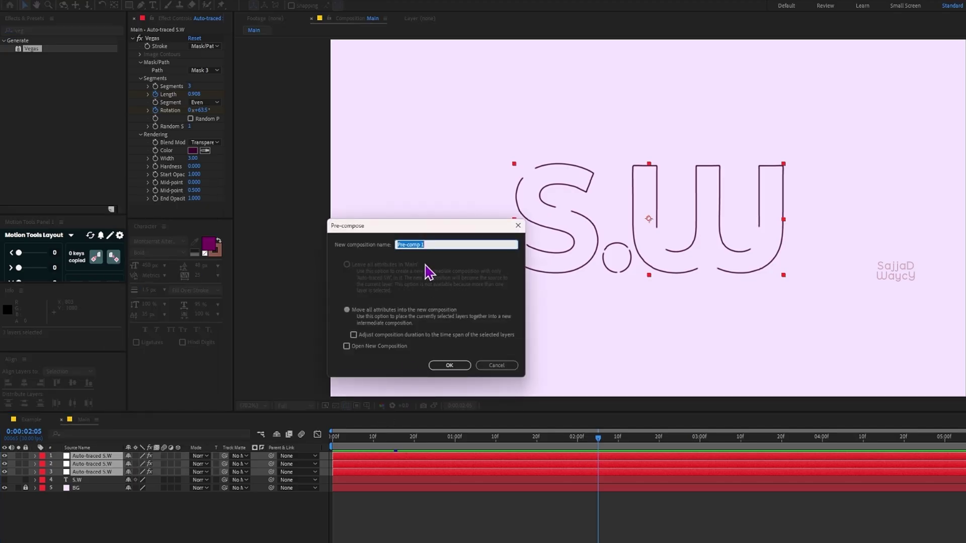
type("vegas")
left_click(466, 366)
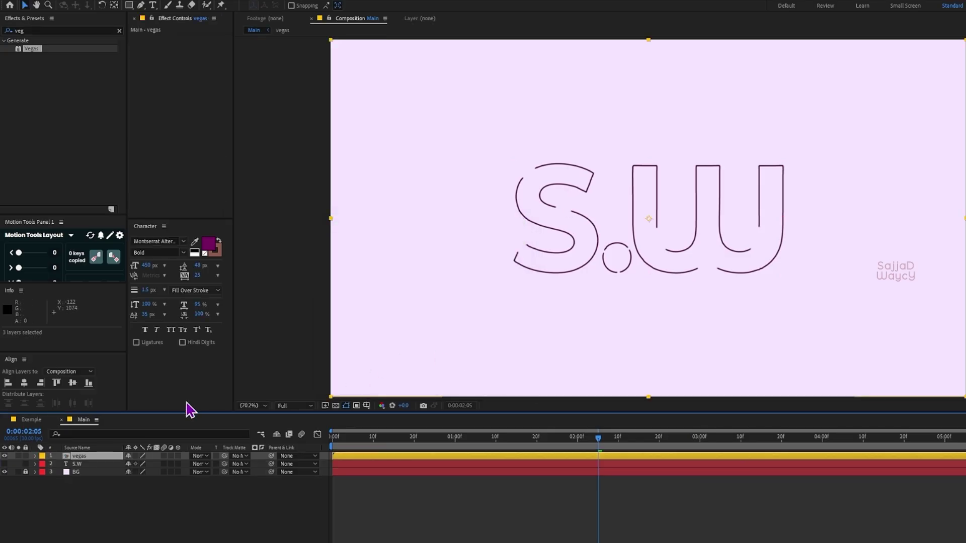
Duplicate the vegas layer, rename the copy 'shadow', and select it
left_click(111, 455)
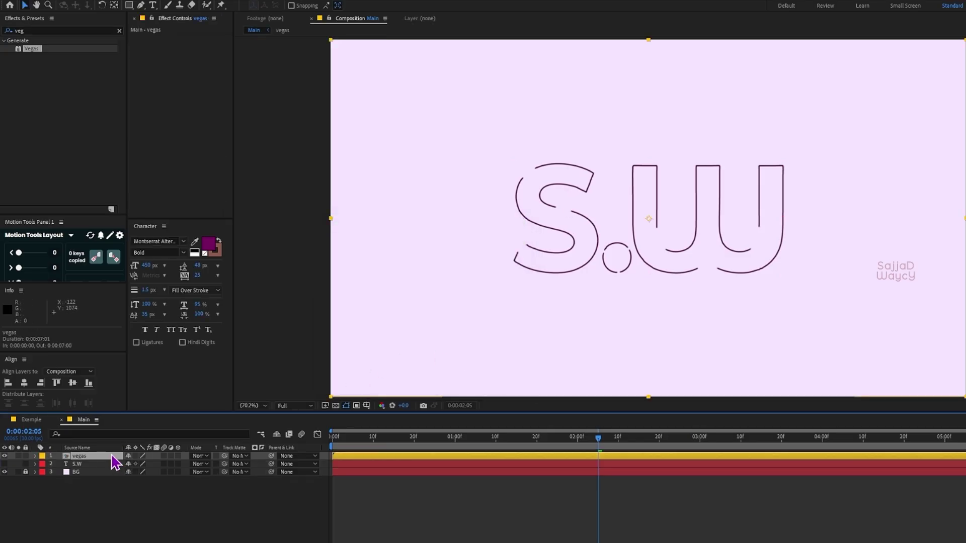
key("ctrl+d")
left_click(102, 464)
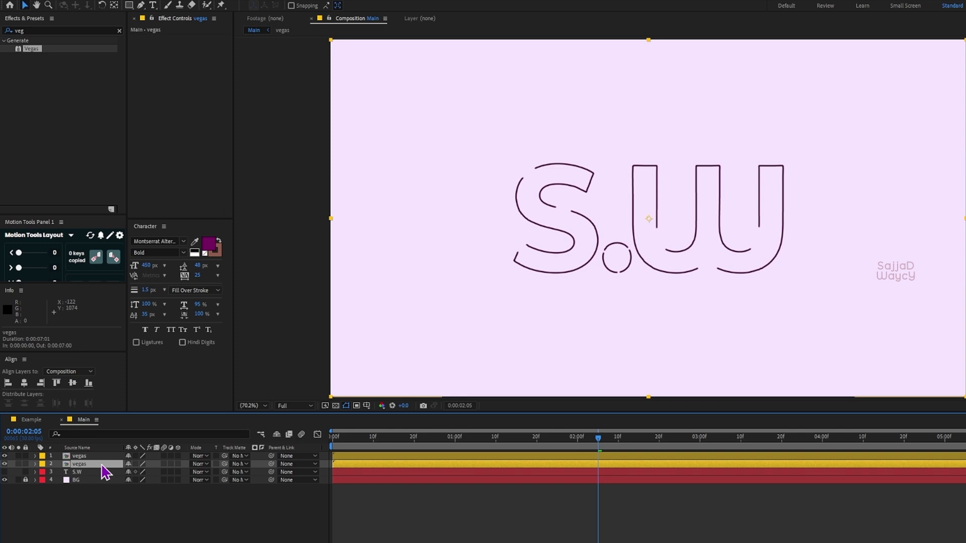
key("Return")
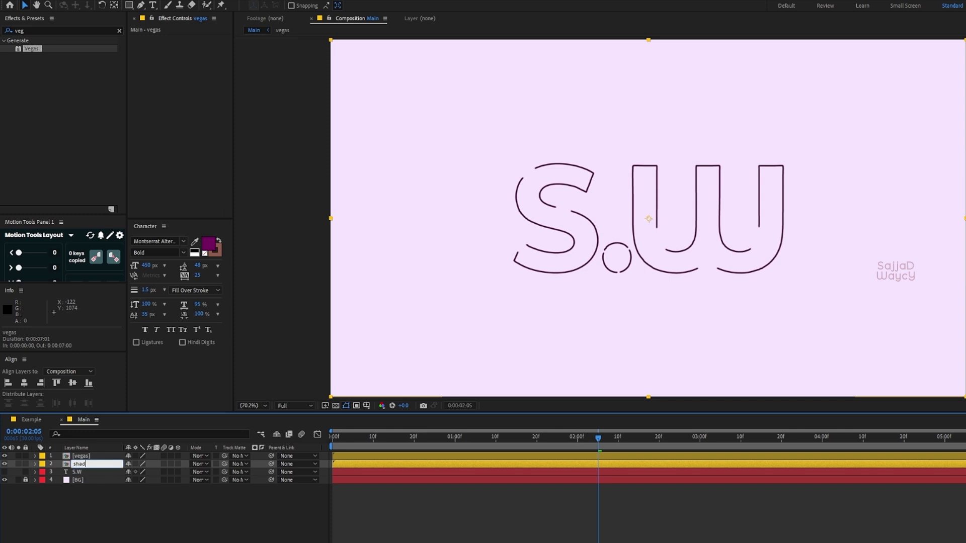
type("shadow")
left_click(112, 517)
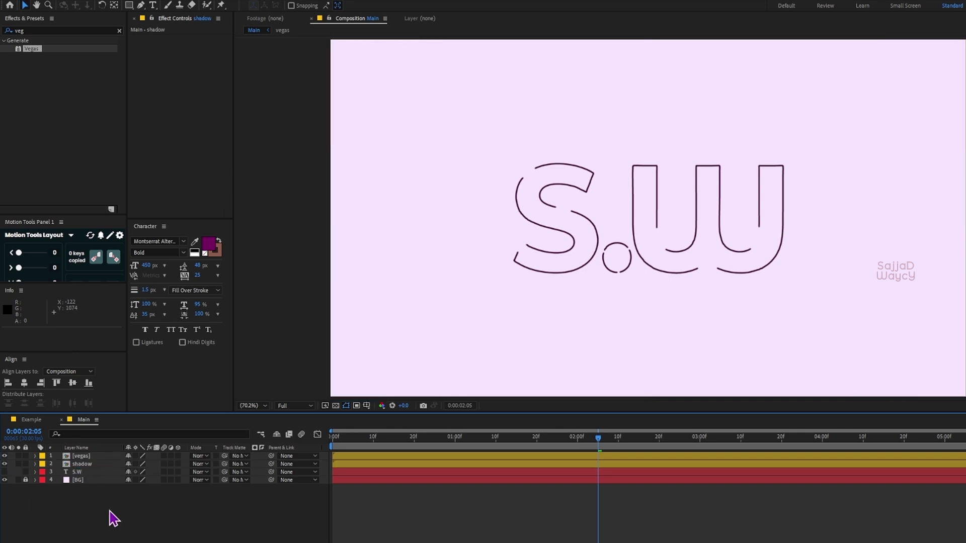
left_click(103, 467)
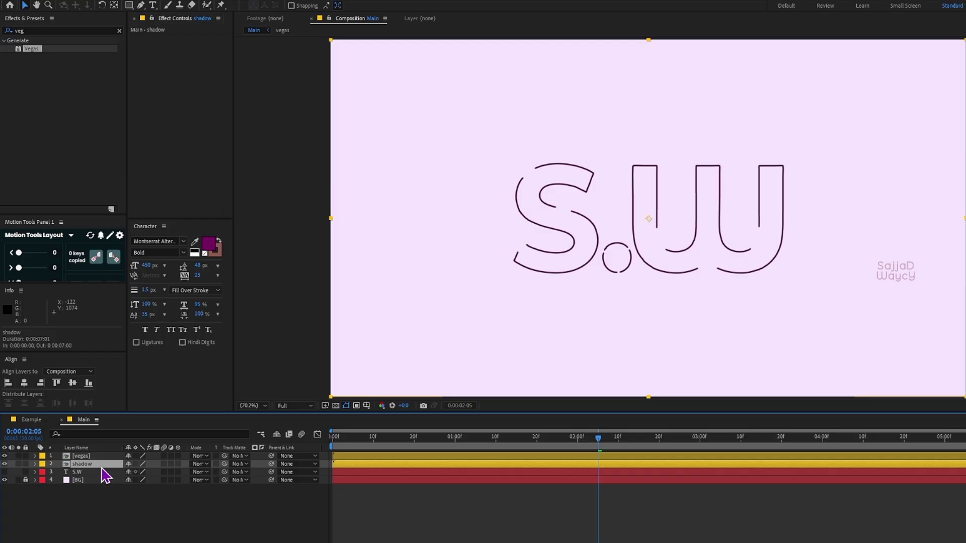
left_click(43, 30)
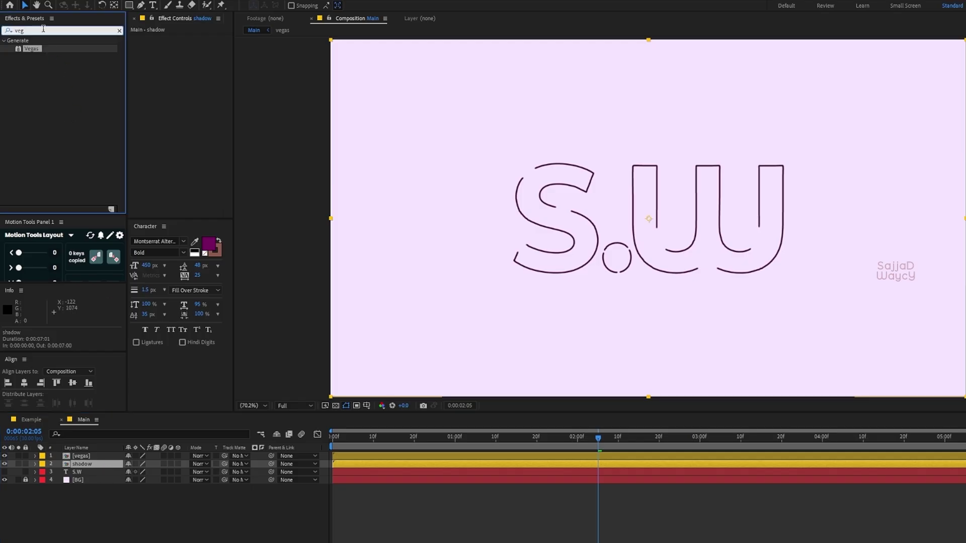
Search 'cc rad' and apply CC Radial Fast Blur to the shadow layer
key("BackSpace")
key("BackSpace")
key("BackSpace")
type("cc")
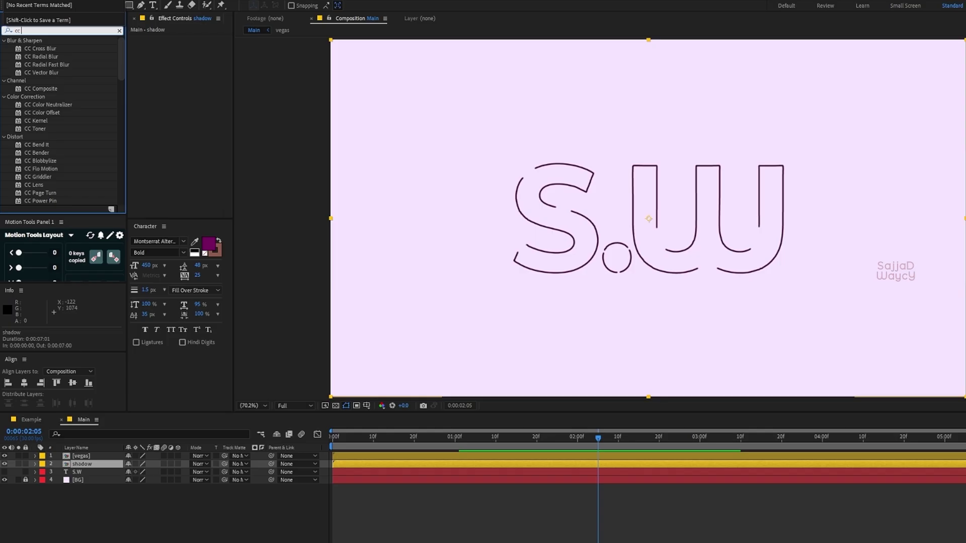
type(" ra")
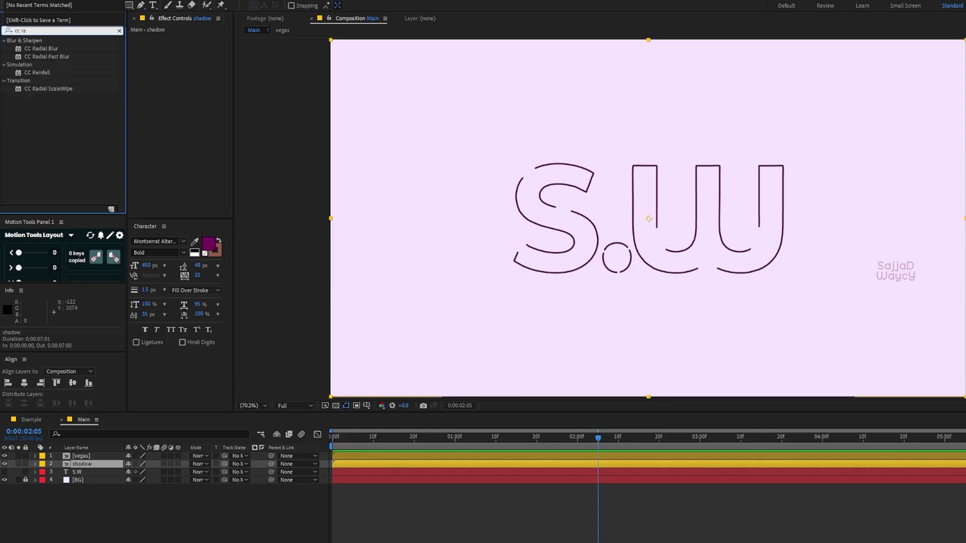
type("dial")
left_click_drag(52, 58, 113, 466)
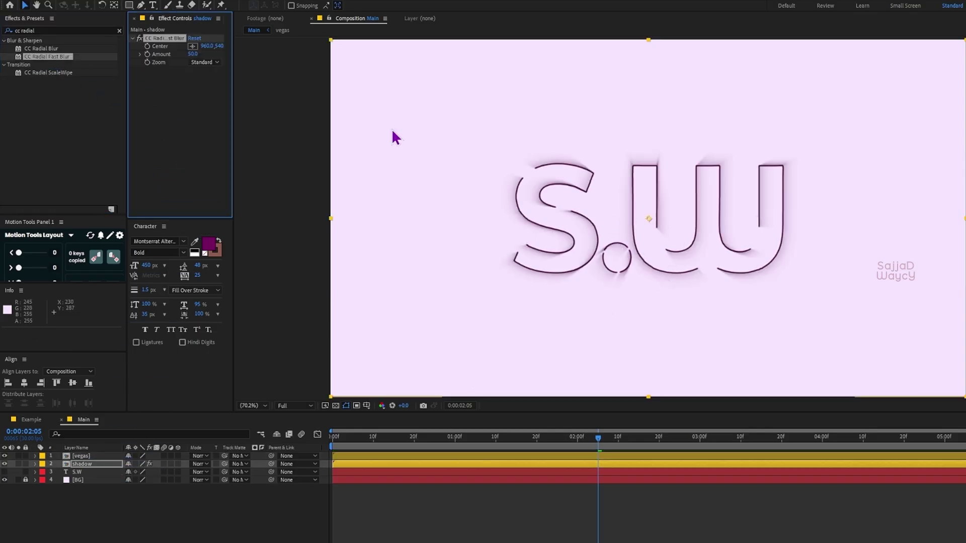
Set the blur's zoom mode to Standard and its Amount to 50, then preview it
left_click(214, 63)
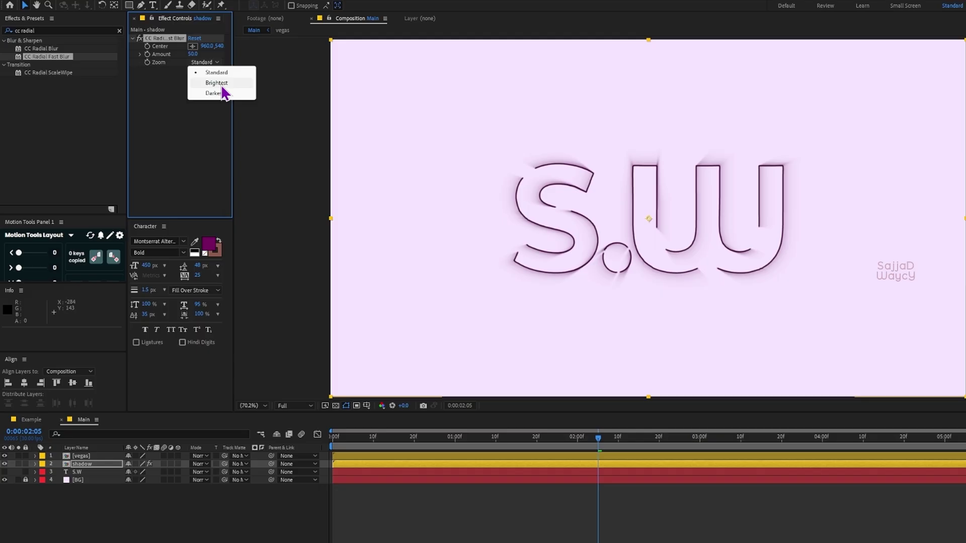
left_click(216, 83)
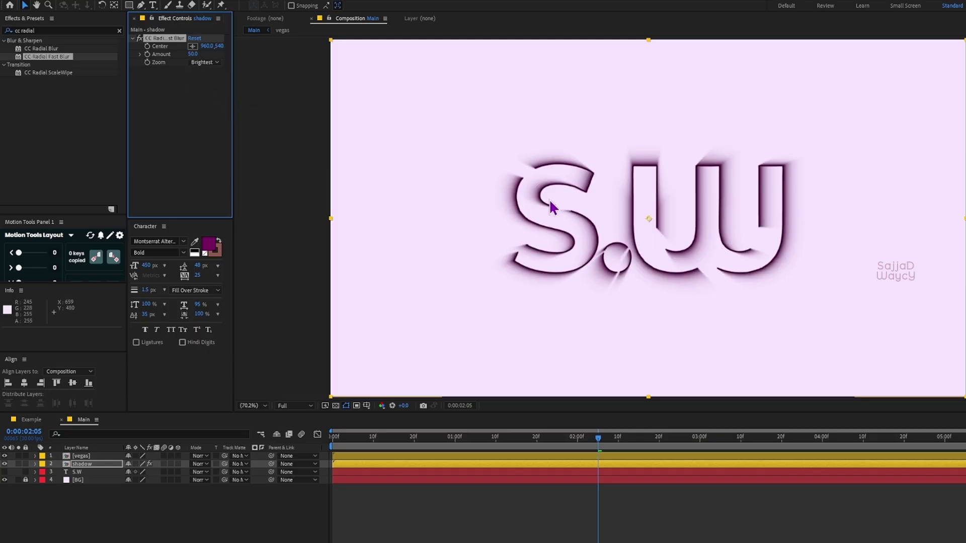
left_click(216, 63)
left_click(216, 73)
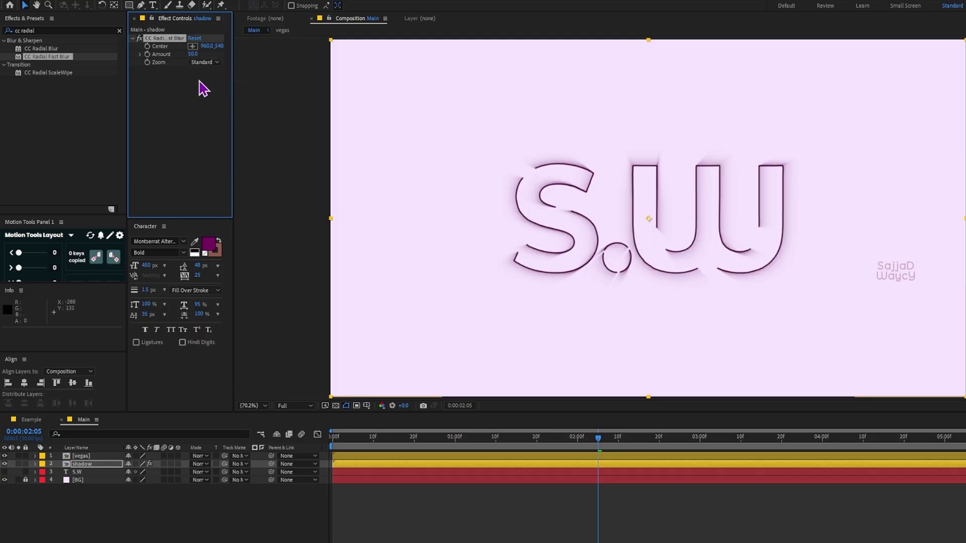
left_click(193, 54)
key("Return")
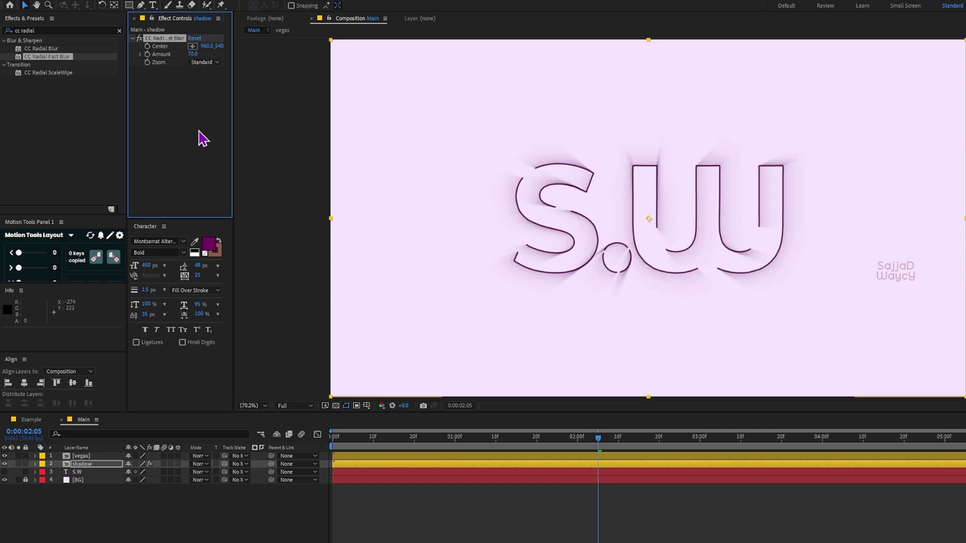
left_click(192, 54)
key("Return")
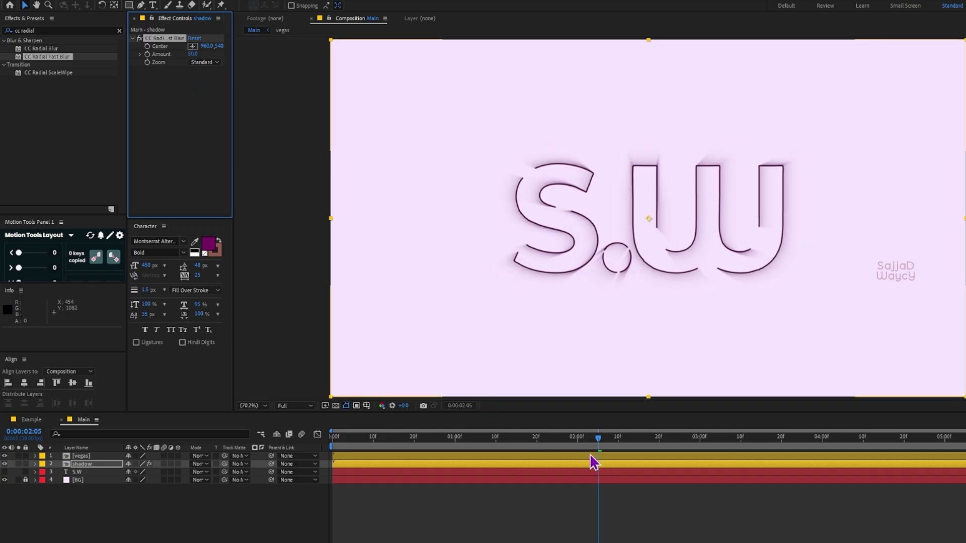
left_click_drag(598, 439, 582, 531)
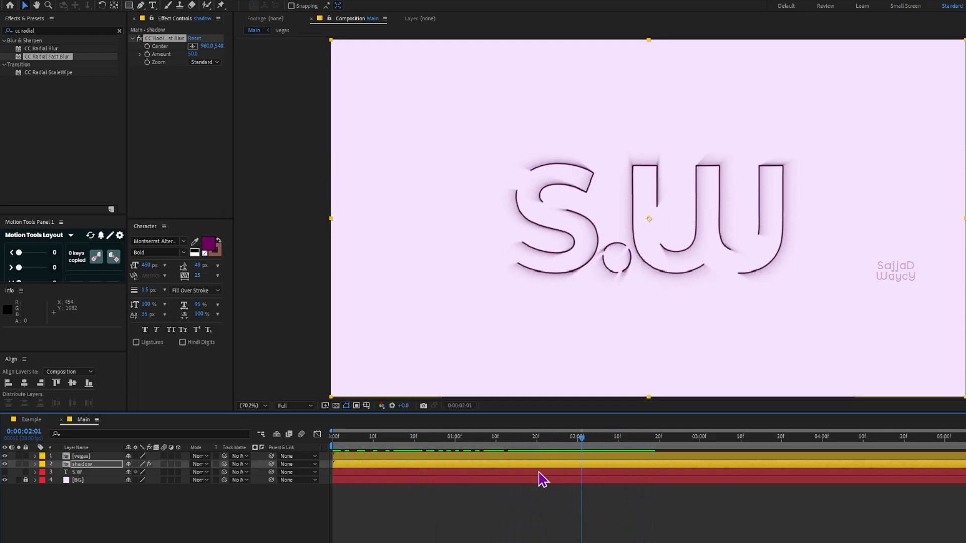
Make the S.W text layer visible and move the playhead to around two seconds
left_click(5, 472)
mouse_move(586, 443)
left_mouse_down()
mouse_move(537, 448)
mouse_move(578, 444)
left_mouse_up()
left_click(574, 455)
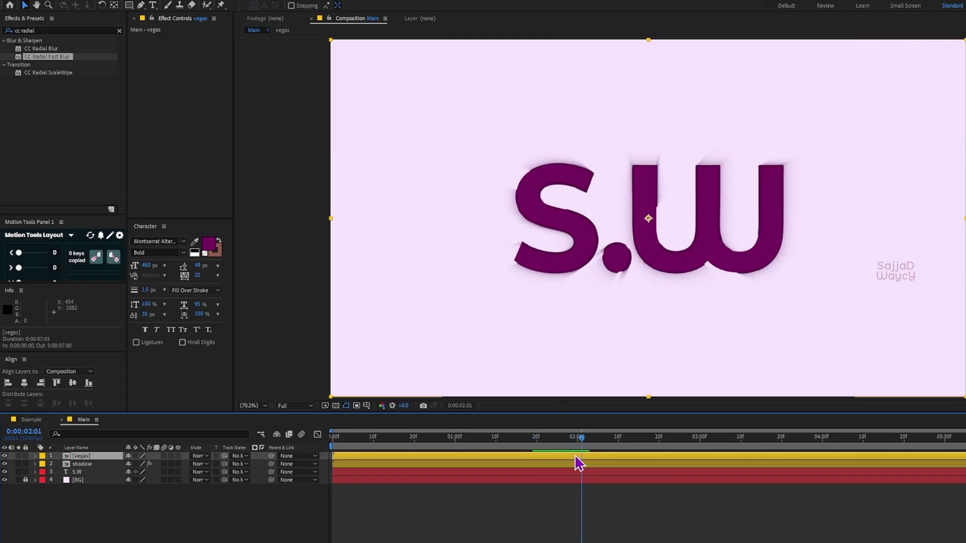
left_click(576, 464, "shift")
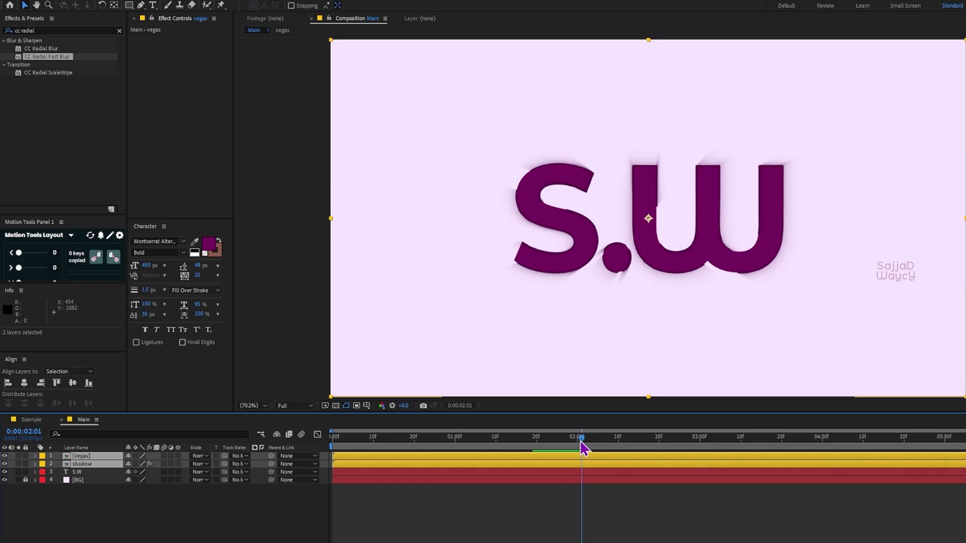
left_click_drag(580, 441, 617, 454)
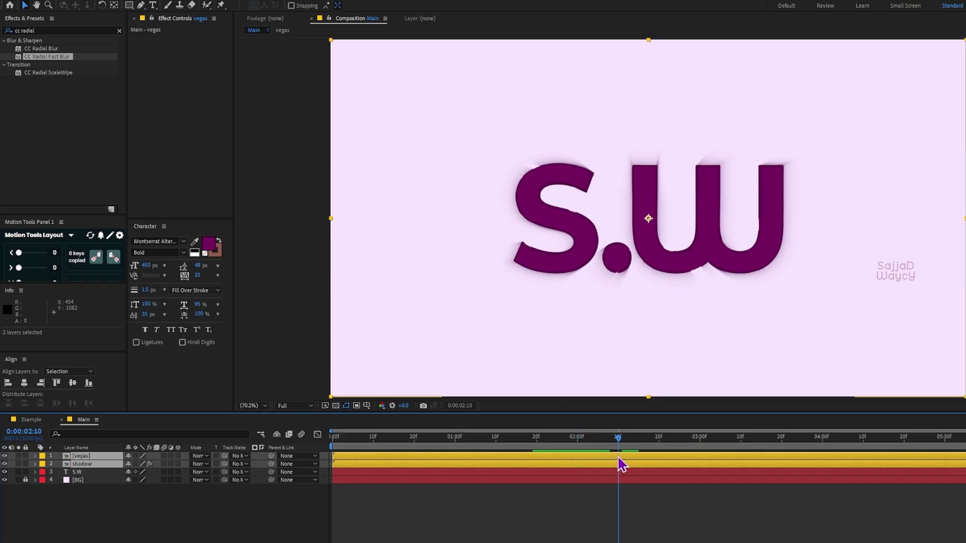
Keyframe S.W opacity at 0% at 2:10 and 100% at 3:00
left_click(80, 472)
key("t")
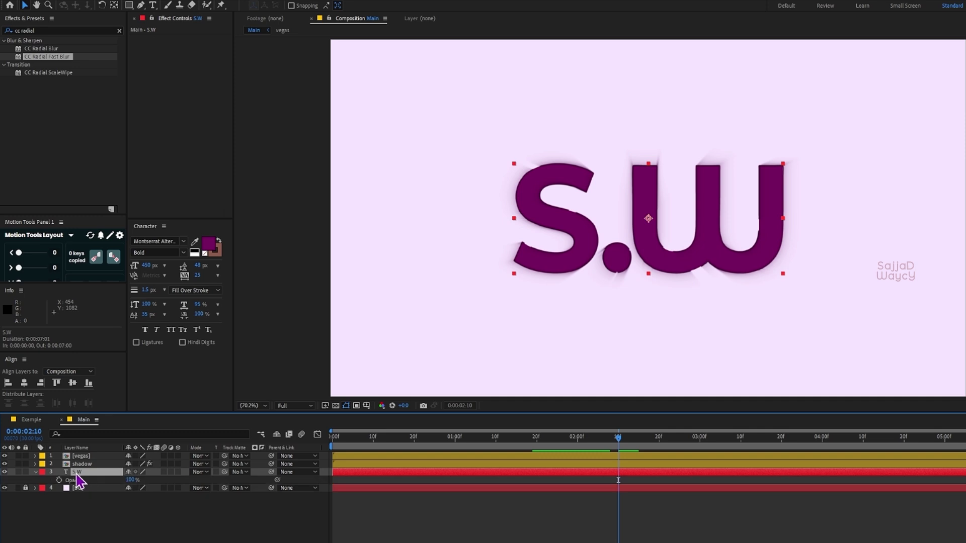
left_click(58, 481)
left_click(131, 480)
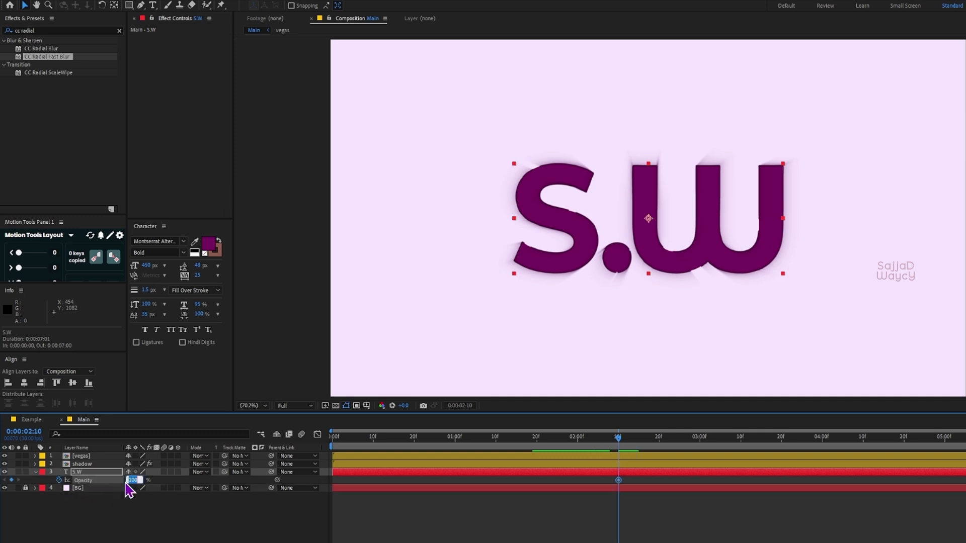
type("0")
key("Return")
key("shift+Page_Down")
key("shift+Page_Down")
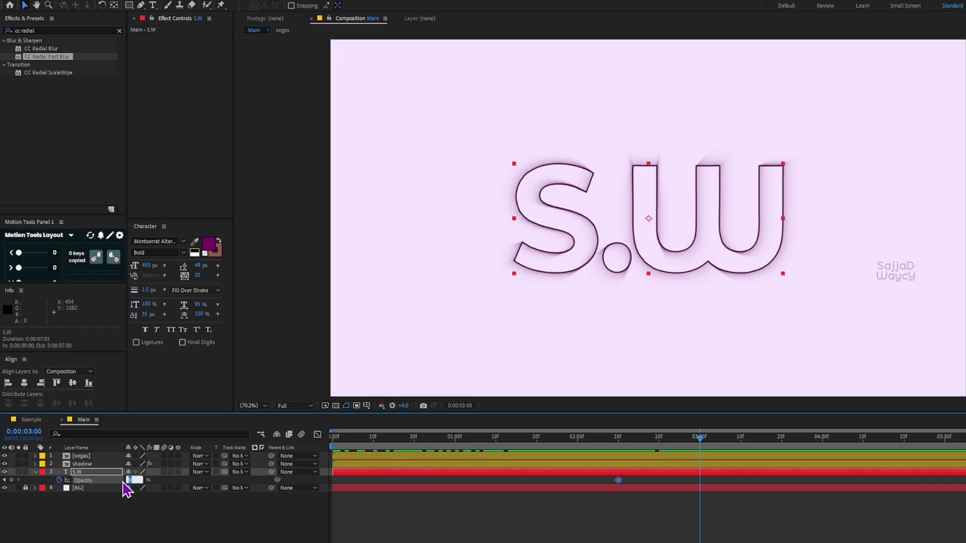
key("Return")
Apply Easy Ease to both Opacity keyframes and preview the fade-in
left_click(686, 499)
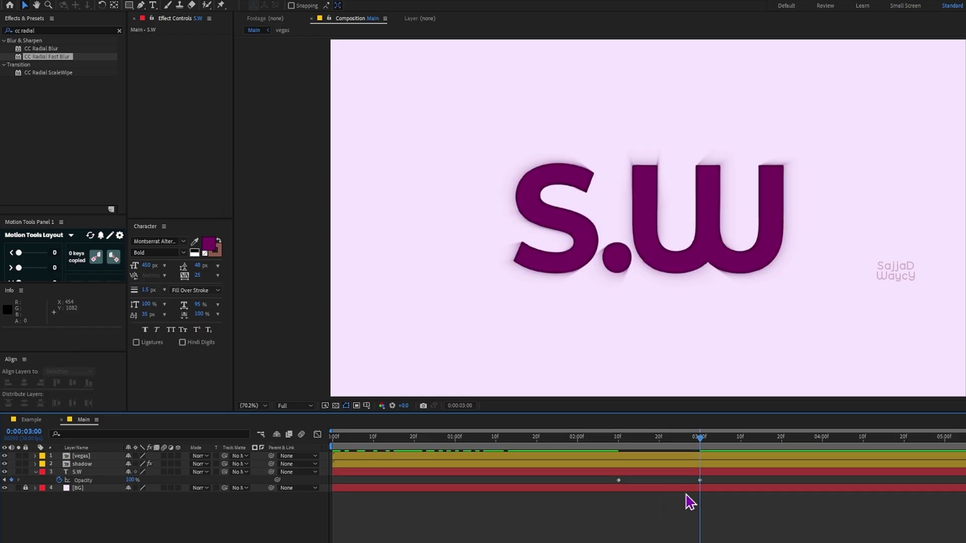
left_click_drag(708, 478, 618, 486)
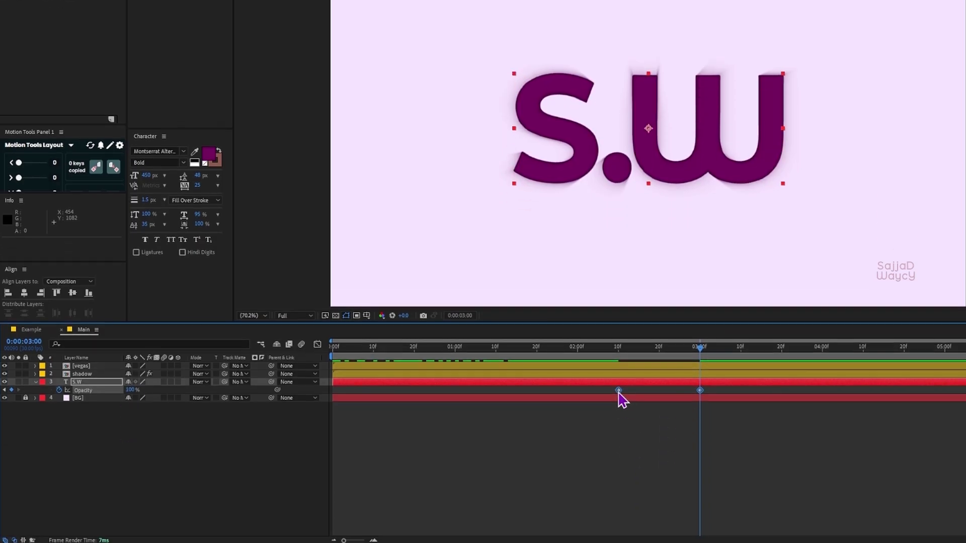
right_click(618, 481)
mouse_move(674, 542)
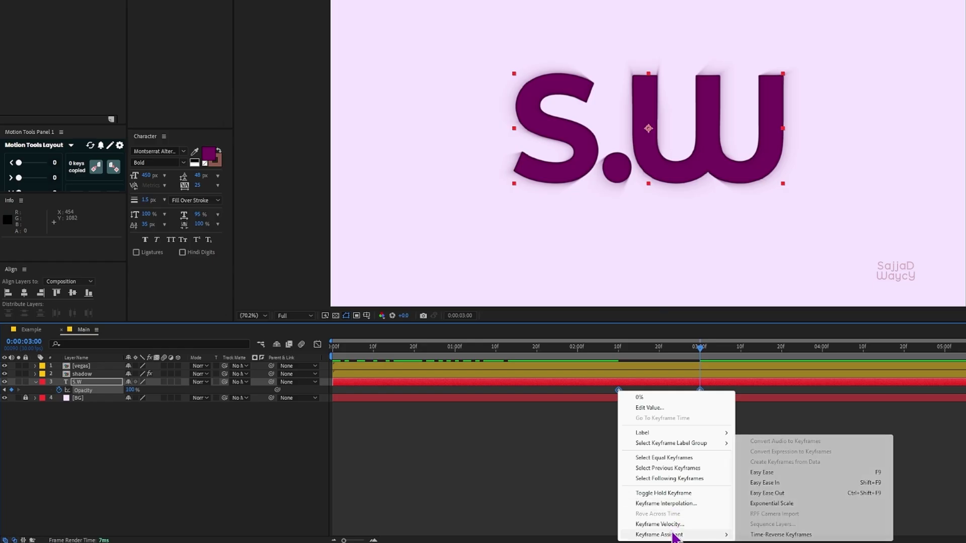
left_click(764, 473)
mouse_move(647, 351)
left_mouse_down()
mouse_move(529, 361)
mouse_move(656, 361)
left_mouse_up()
left_click_drag(656, 451, 705, 523)
Show Scale for the vegas, shadow and S.W layers and try them at 50% at the start
left_click(605, 456)
left_click(607, 471, "shift")
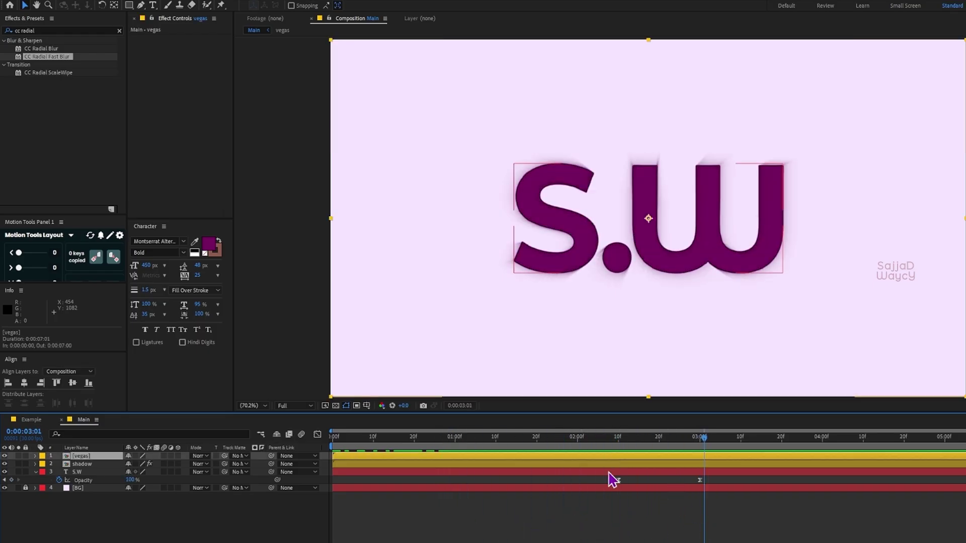
key("alt+shift+s")
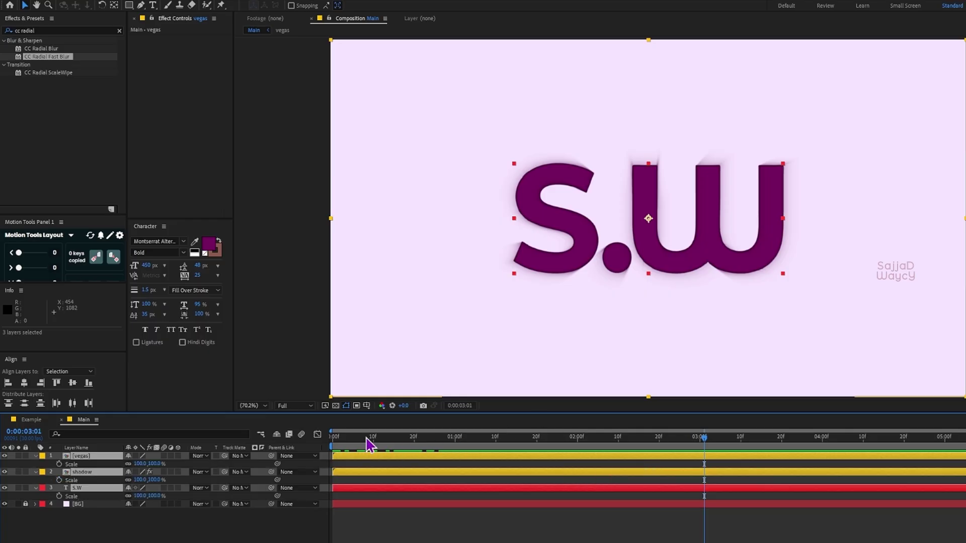
left_click_drag(368, 440, 278, 456)
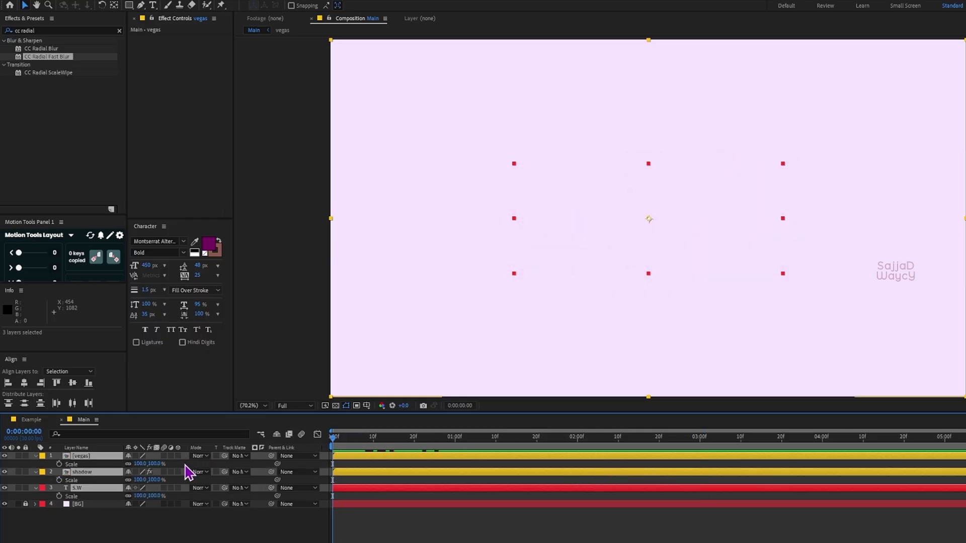
left_click_drag(335, 444, 289, 456)
left_click(142, 479)
key("Return")
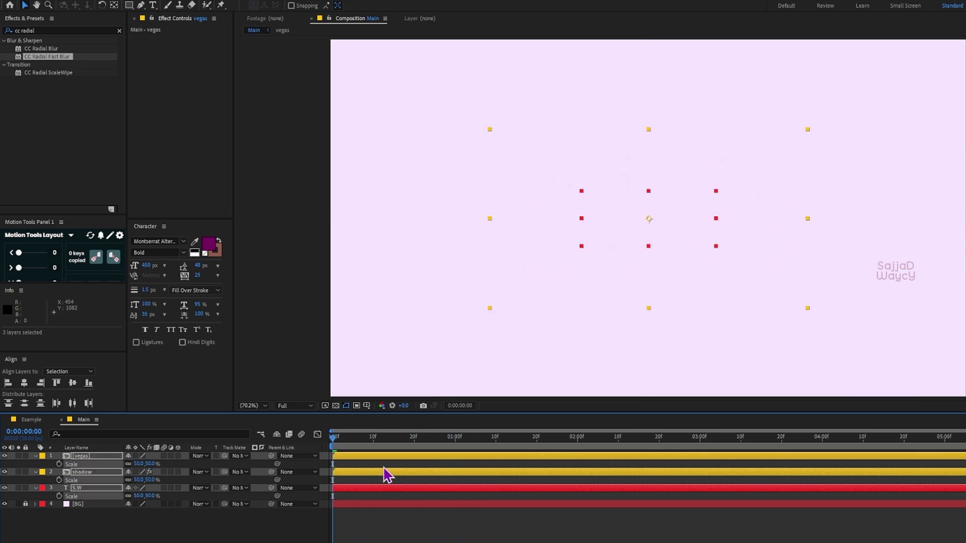
Restore the three layers' Scale to 100% and play back a preview
left_click_drag(338, 445, 660, 479)
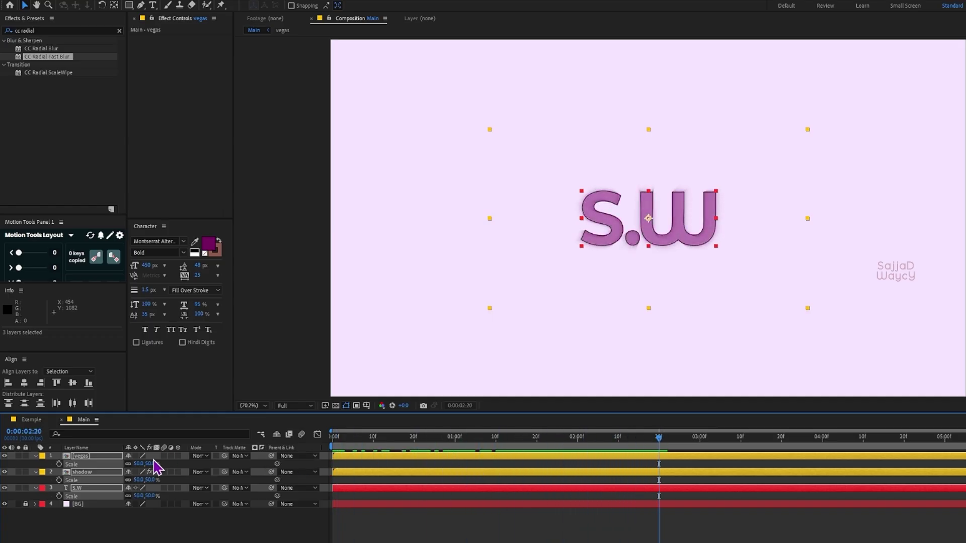
type("0")
key("Return")
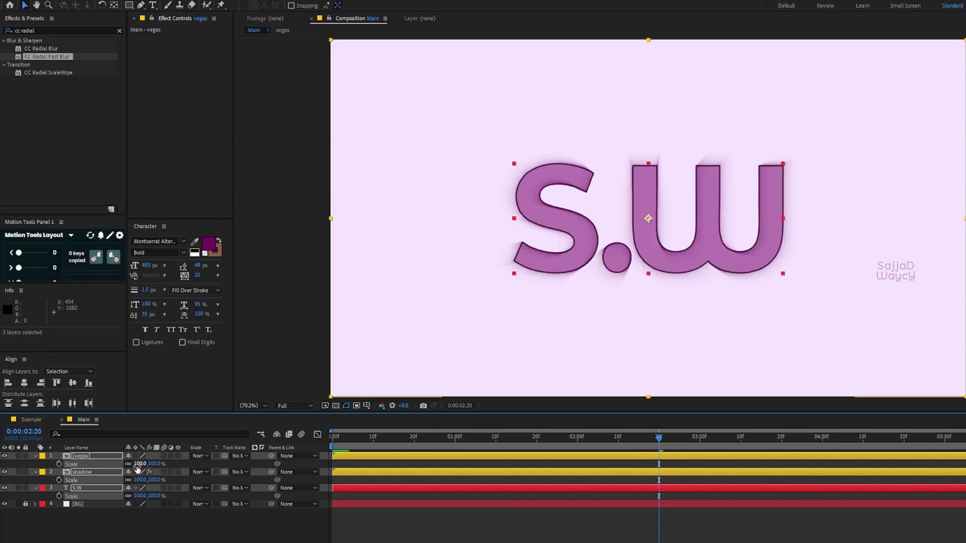
key("ctrl+shift+a")
left_click_drag(660, 445, 575, 511)
key("space")
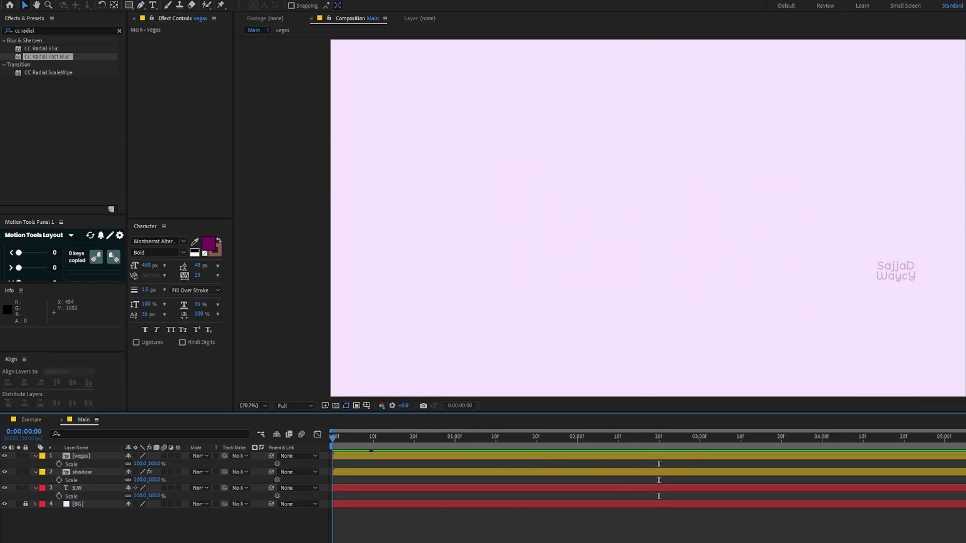
key("space")
Add Scale keyframes to vegas, shadow and S.W at 50% at 0:00:00:00
left_click(59, 465)
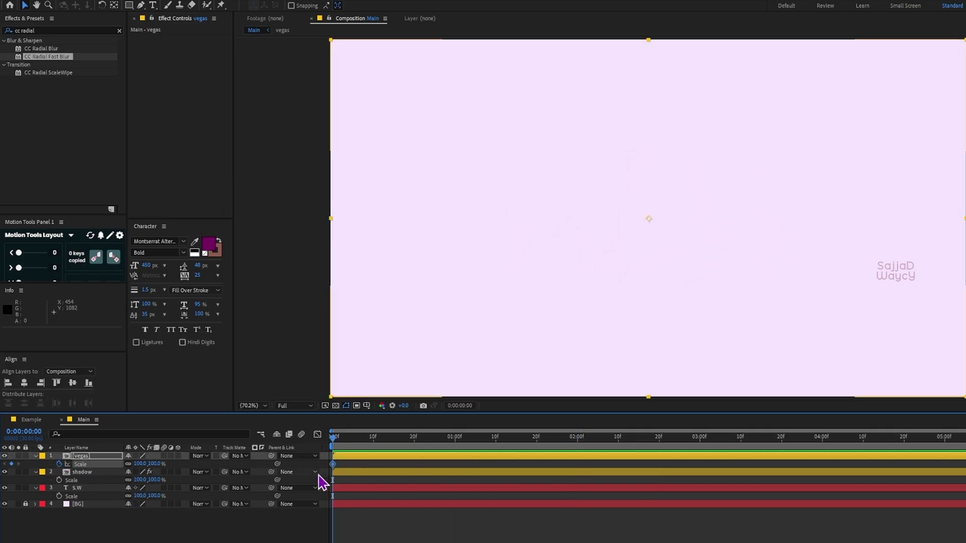
left_click(60, 480)
left_click(60, 496)
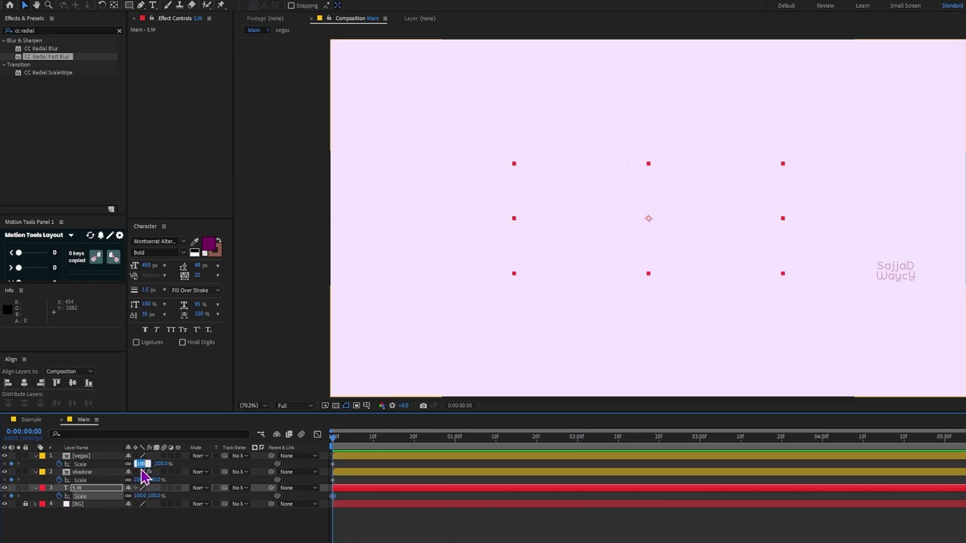
key("Return")
left_click(110, 489, "shift")
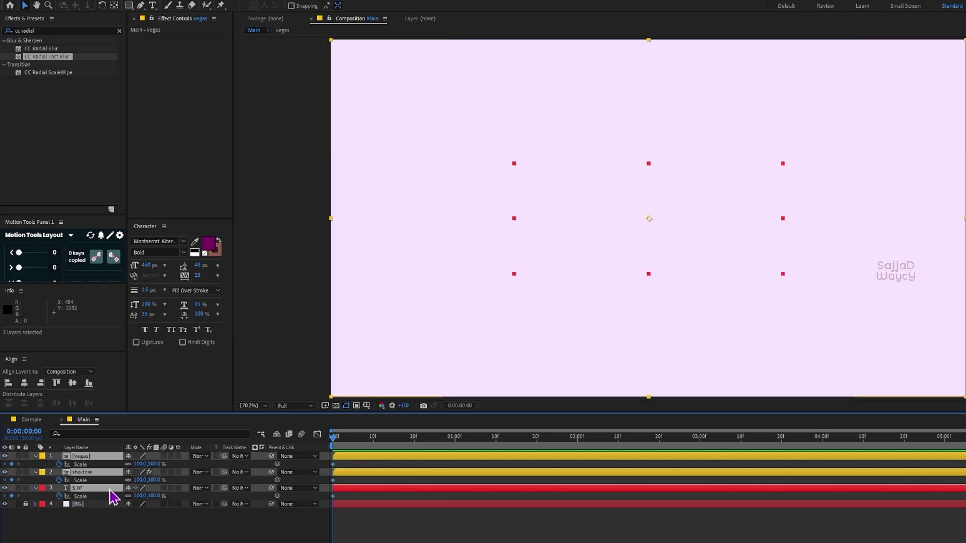
type("50")
key("Return")
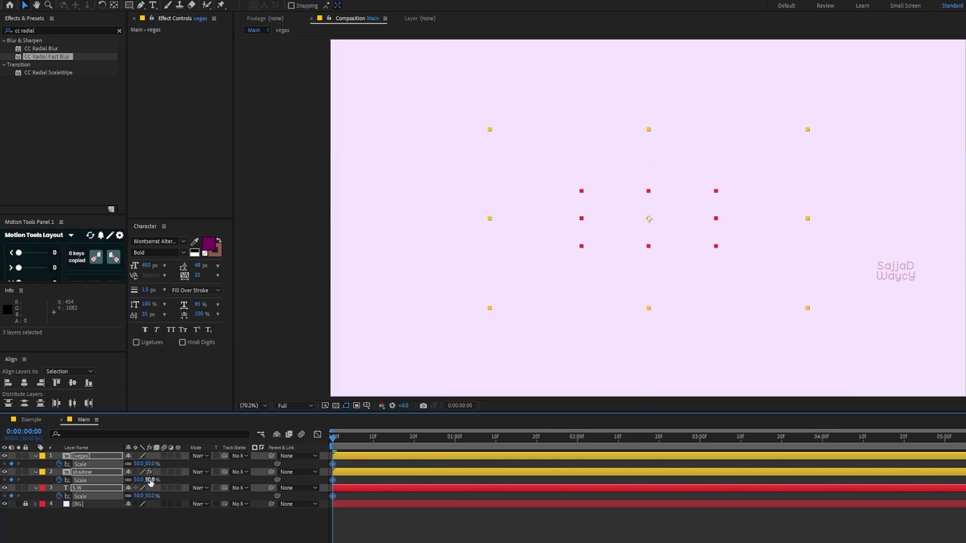
Keyframe all three layers at 100% Scale at 0:00:03:00 and scrub the scale-up
left_click_drag(579, 435, 689, 459)
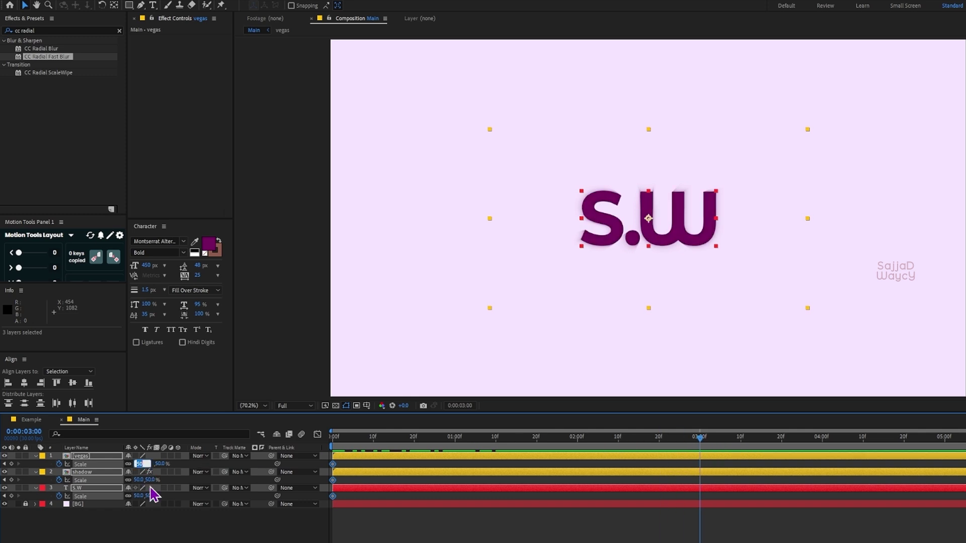
key("Return")
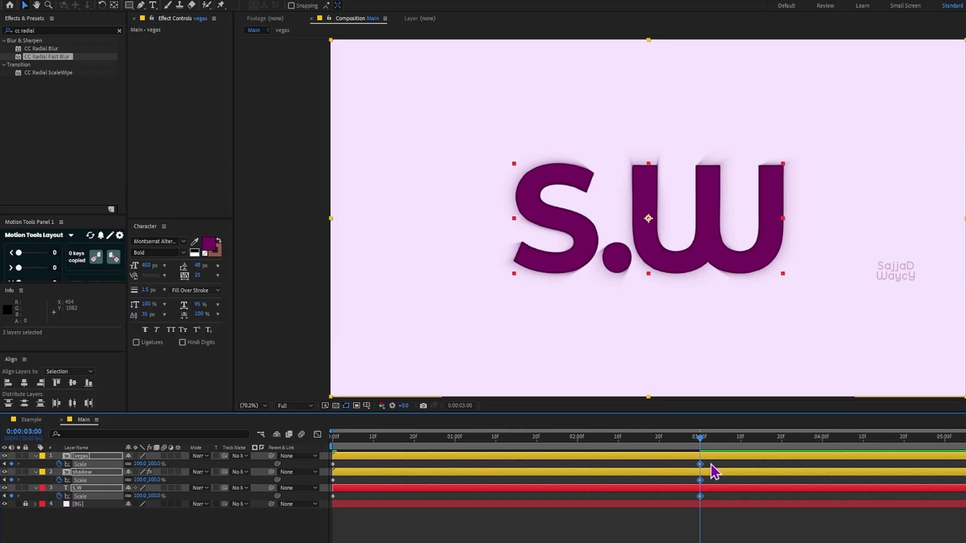
left_click_drag(711, 463, 325, 521)
left_click(394, 536)
left_click_drag(372, 438, 711, 501)
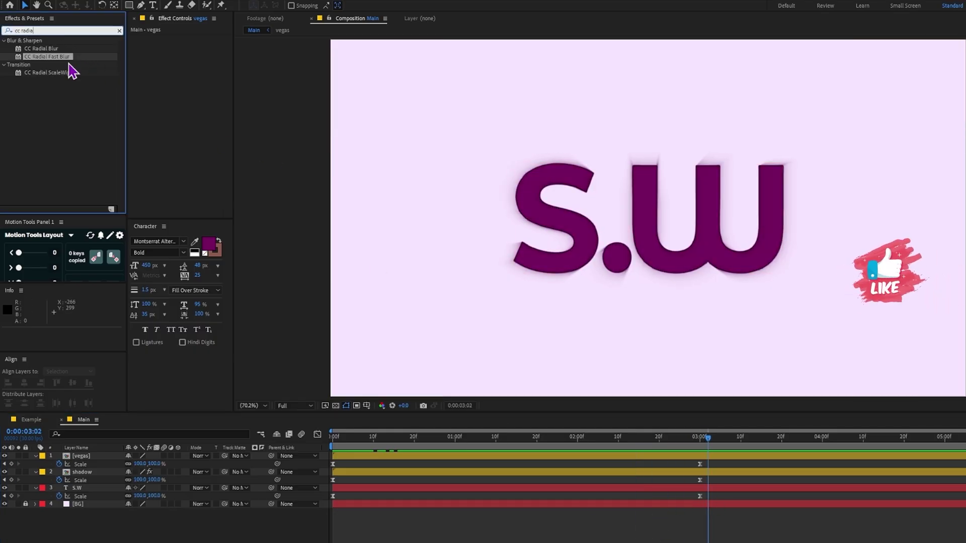
Search 'cc light' and apply CC Light Sweep to the S.W layer
key("ctrl+a")
key("BackSpace")
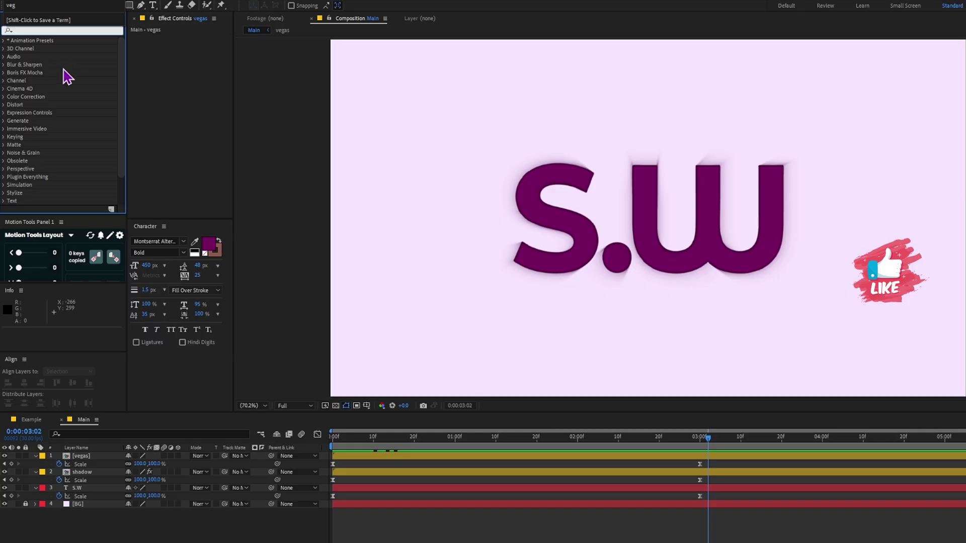
type("cc light")
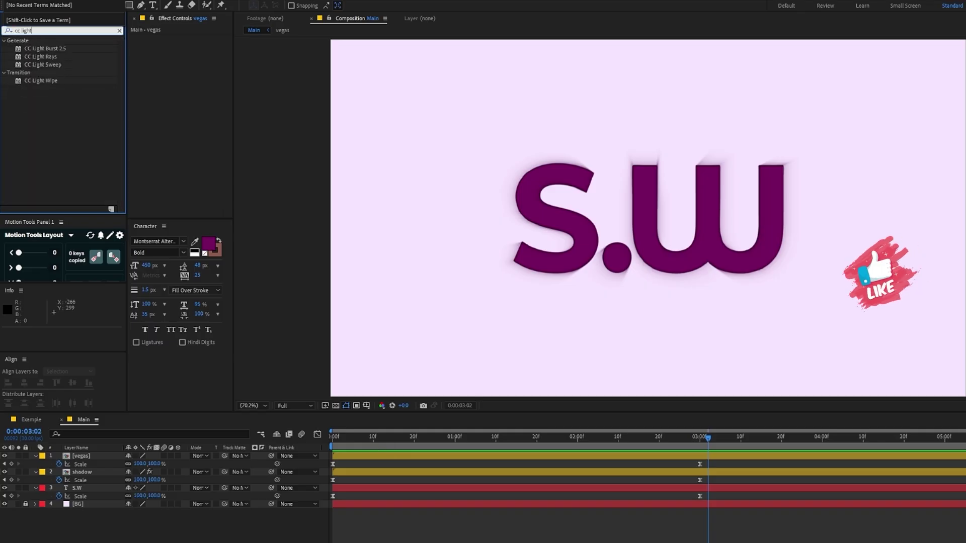
left_click_drag(50, 65, 106, 488)
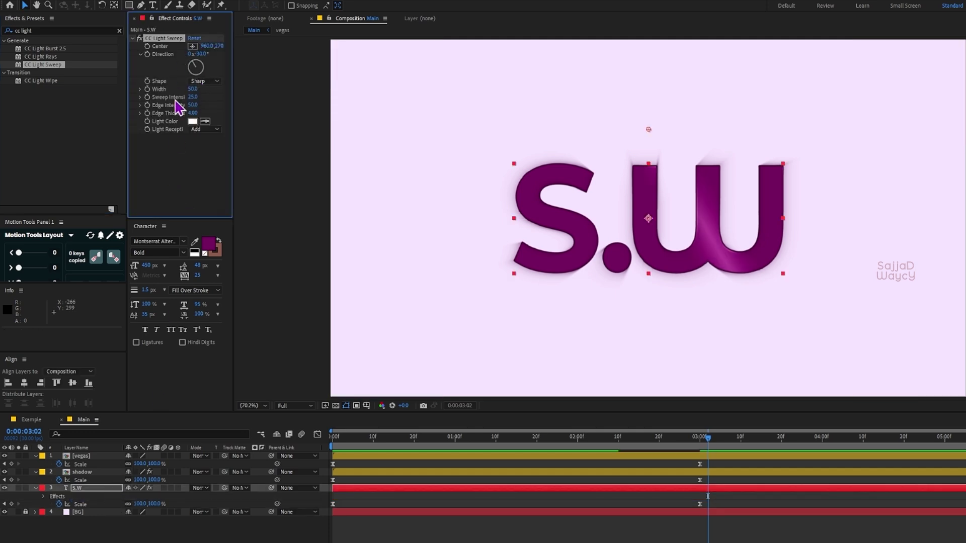
Keyframe the sweep Center left of the letters, then at 1414.5,271.4 at 0:00:03:00
left_click_drag(648, 129, 425, 133)
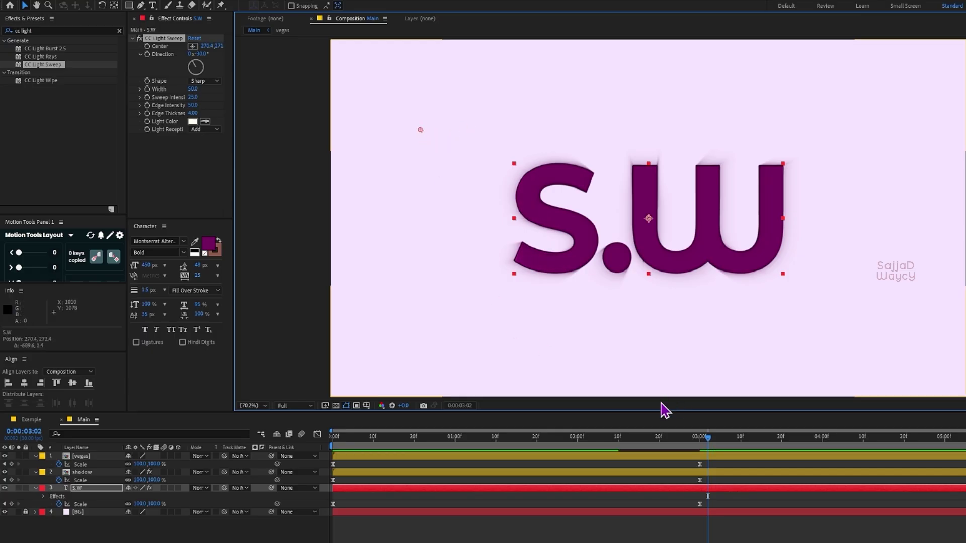
left_click_drag(706, 446, 622, 449)
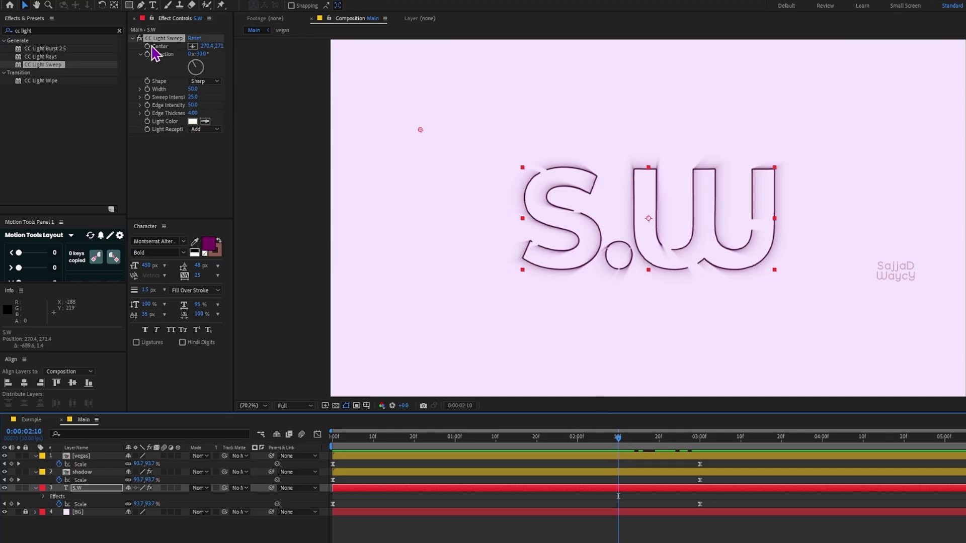
left_click(225, 108)
left_click_drag(623, 449, 699, 468)
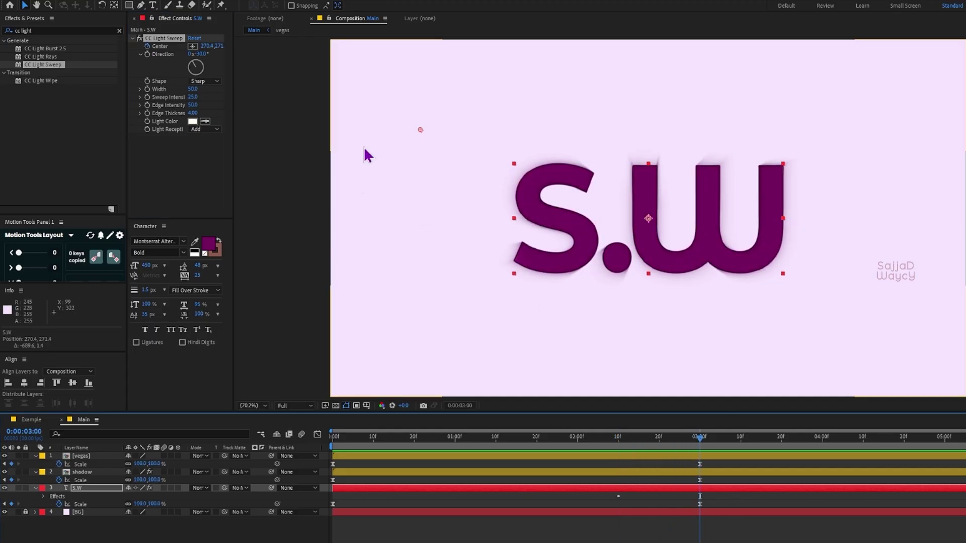
left_click_drag(421, 130, 772, 138)
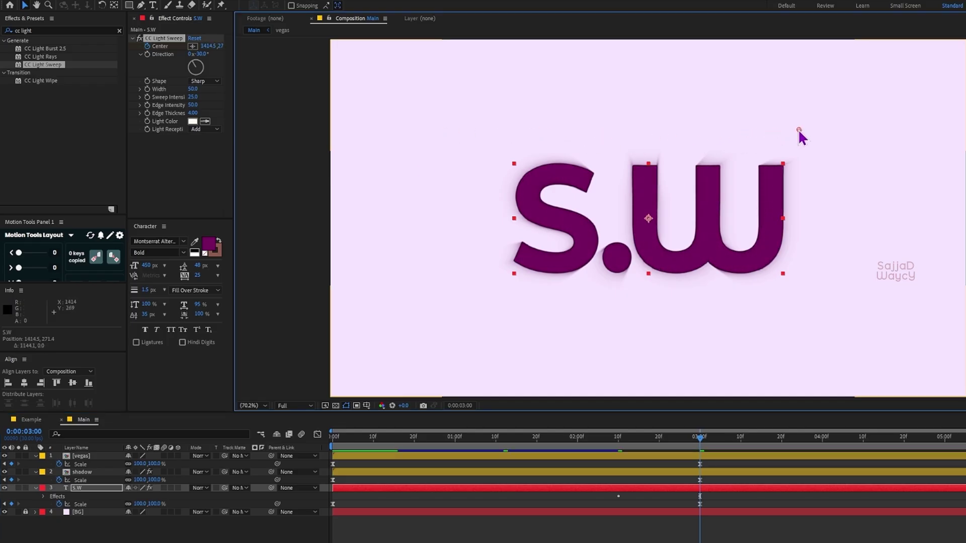
left_click(678, 487)
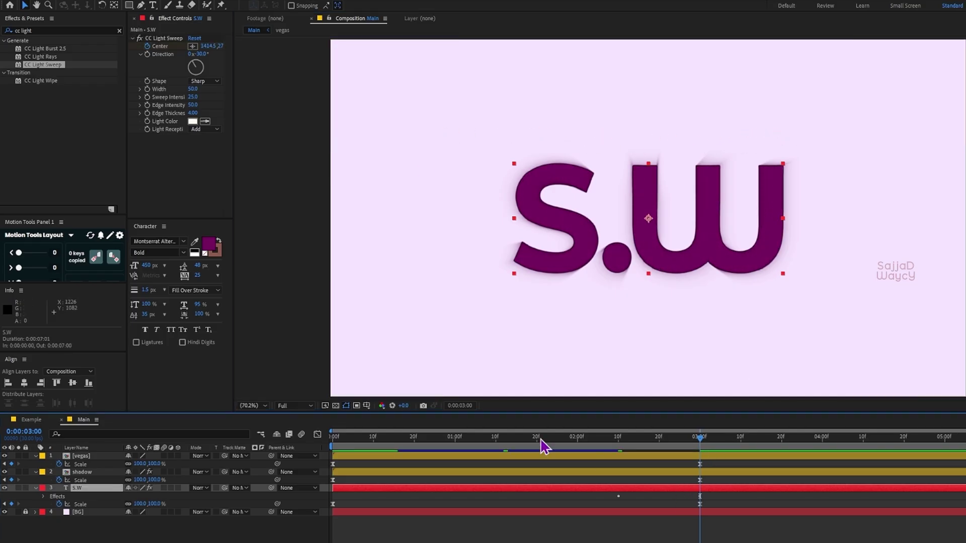
Shift both Light Sweep Center keyframes about ten frames later, to roughly 2:20–3:10
key("u")
left_click_drag(711, 500, 606, 524)
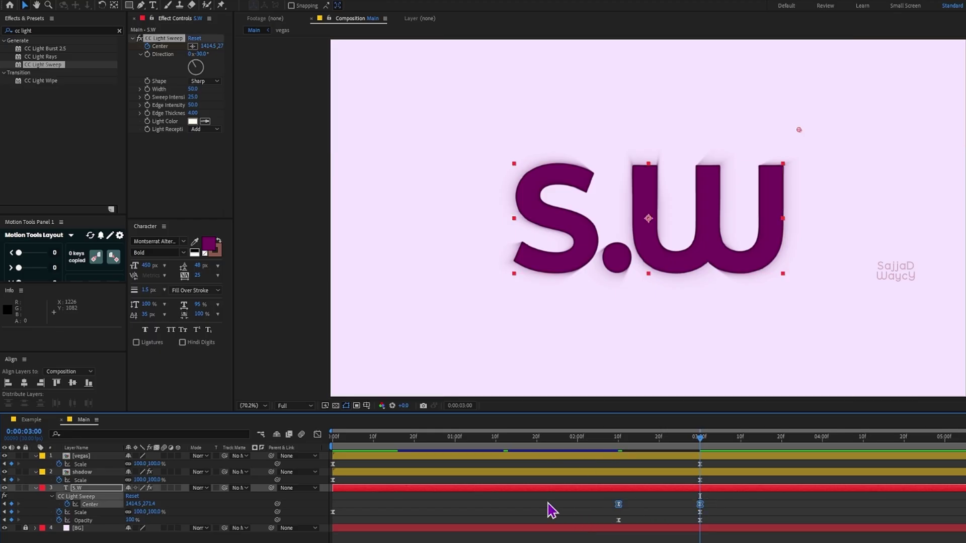
left_click_drag(536, 453, 661, 508)
left_click_drag(666, 444, 749, 504)
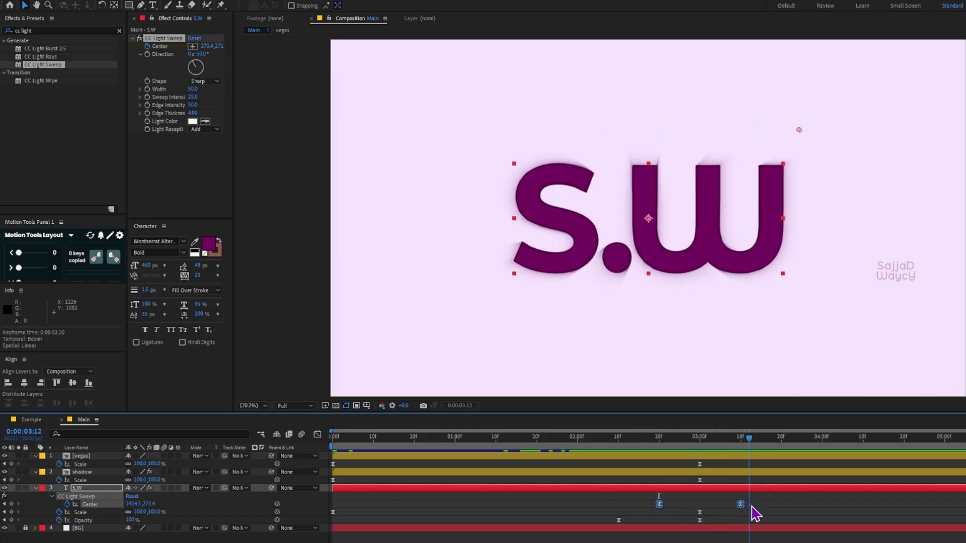
left_click(714, 509)
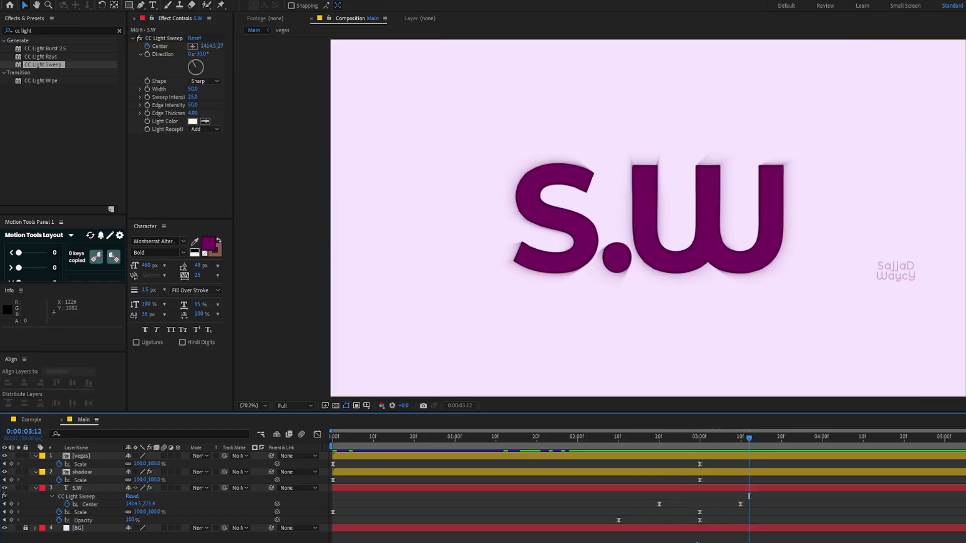
Create a 50 px text layer with the creator's name below the logo
left_click(153, 6)
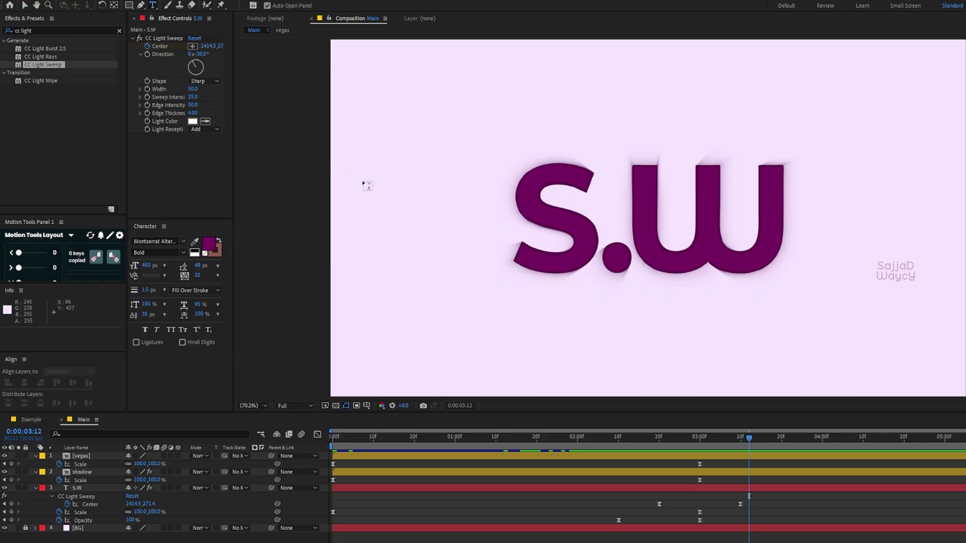
left_click(521, 341)
left_click(145, 266)
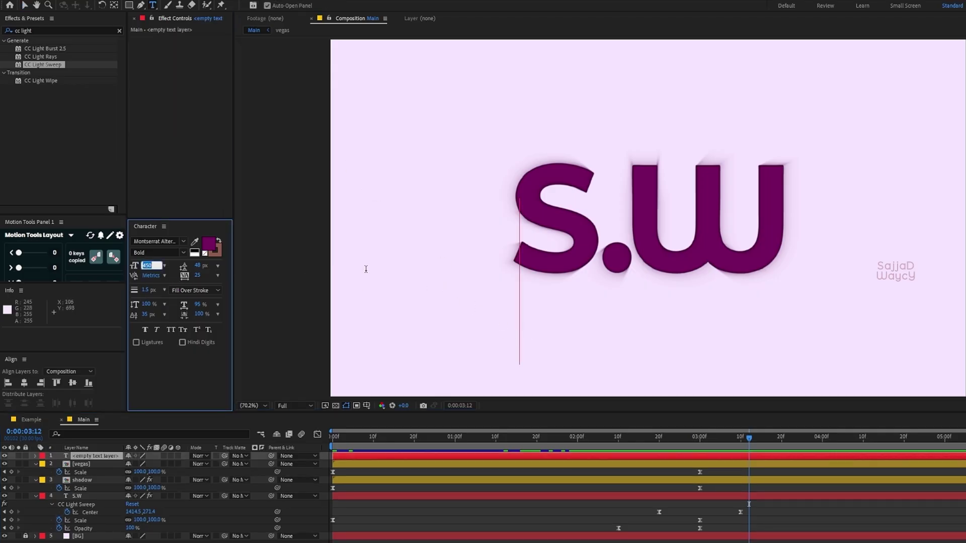
type("50")
key("Return")
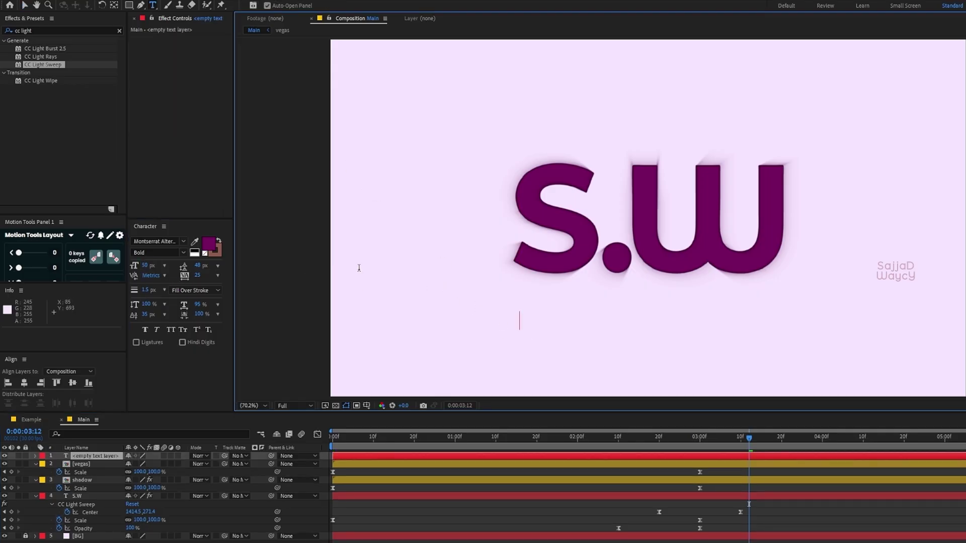
type("Sajja")
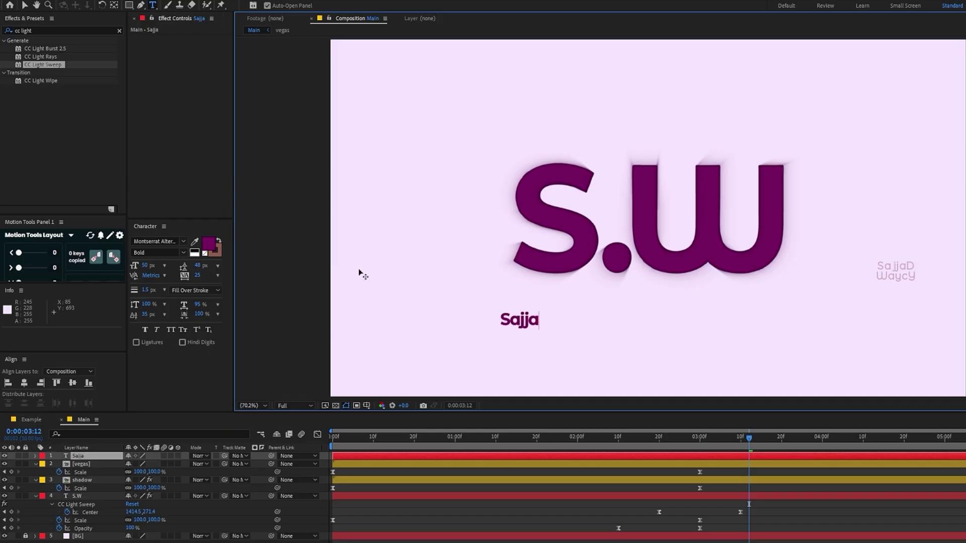
type("d Waycy")
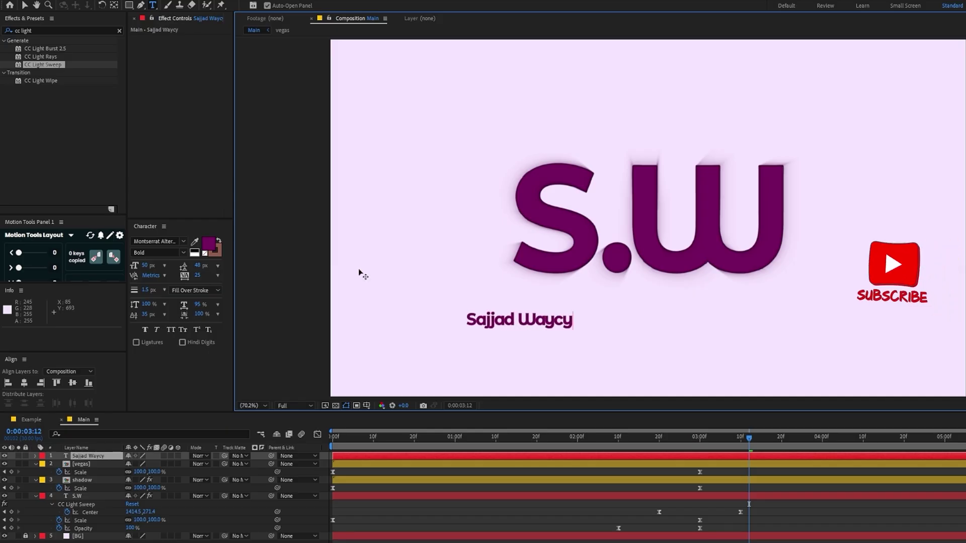
key("Escape")
key("v")
Centre the subtitle under the S.W logo and set its tracking to 1000
left_click_drag(563, 327, 696, 305)
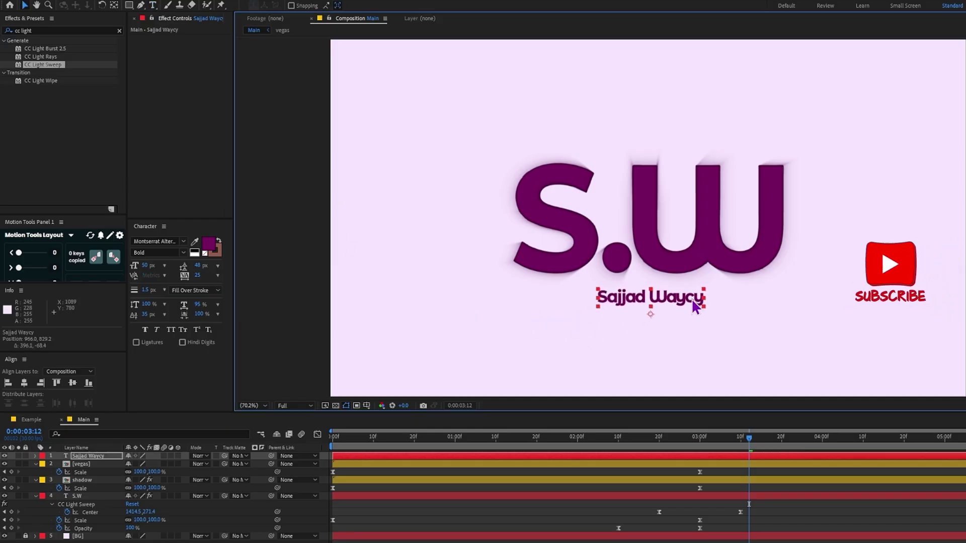
left_click(201, 275)
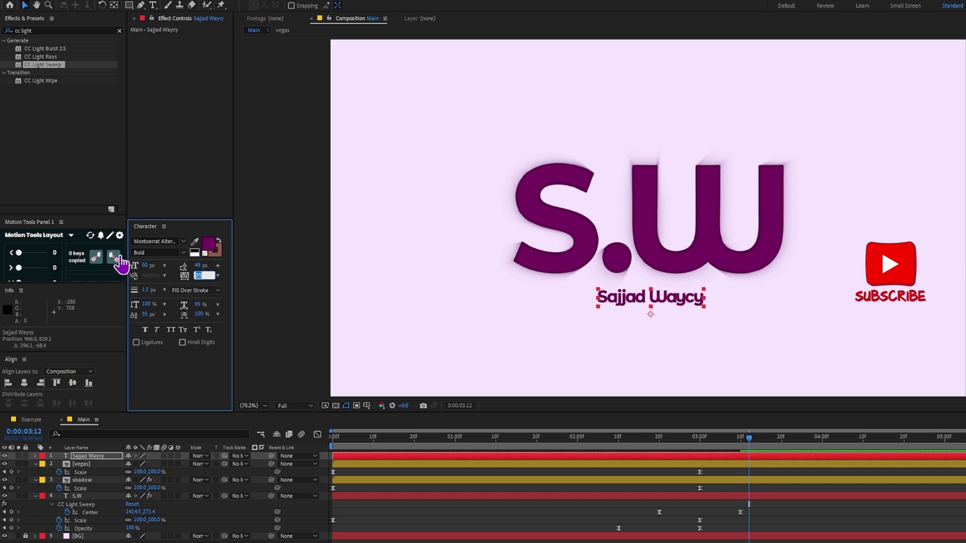
type("1000")
key("Return")
left_click_drag(749, 439, 651, 459)
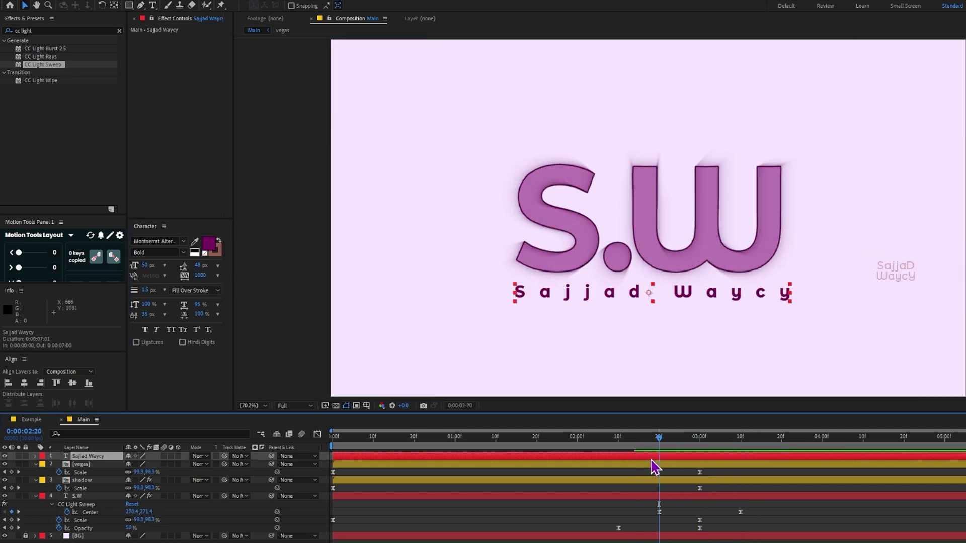
Keyframe the subtitle's opacity from 0% at 2:20 to 100% at 3:00
key("alt+shift+t")
left_click(59, 464)
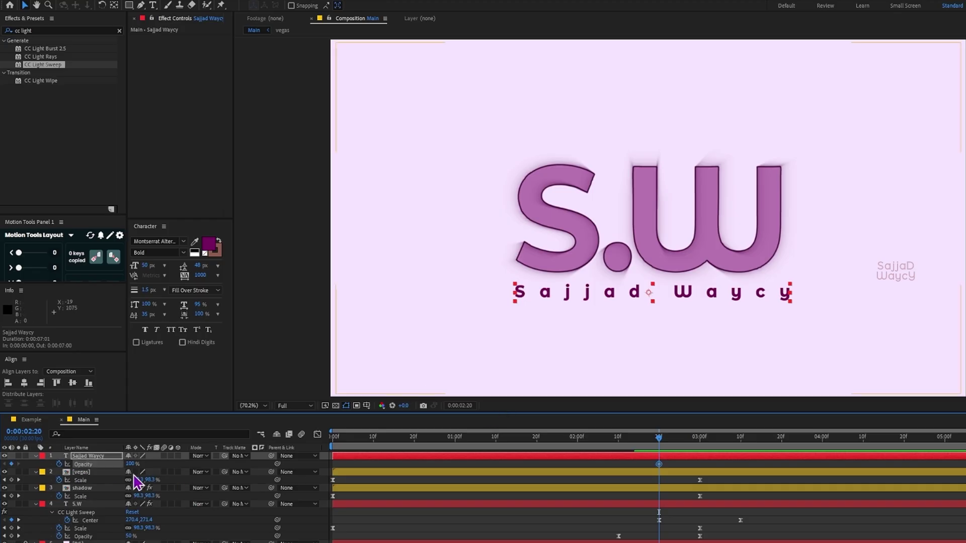
left_click(131, 464)
type("0")
key("Return")
left_click_drag(658, 451, 518, 448)
type("100")
key("Return")
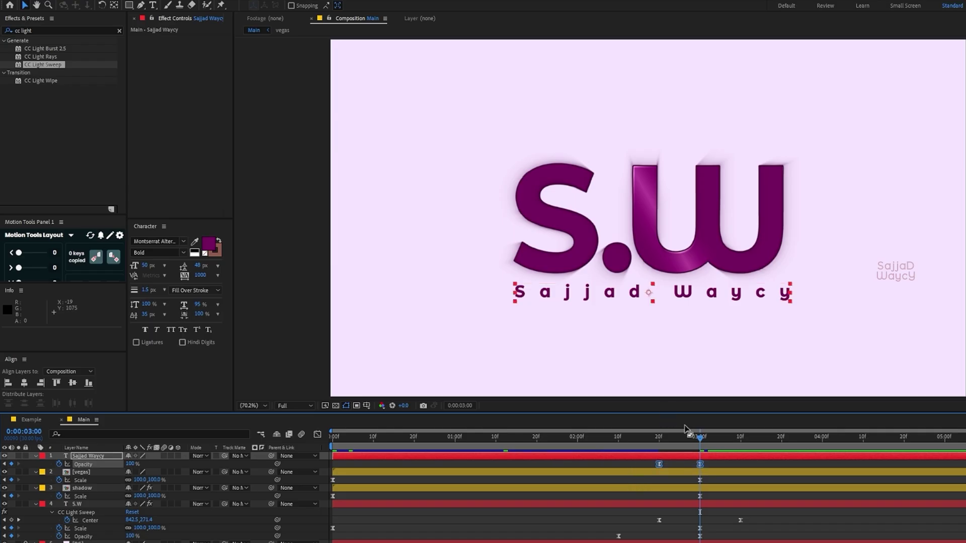
left_click_drag(698, 435, 659, 446)
Keyframe the subtitle's Scale from 100% at 2:20 to 95% at 3:00
key("shift+s")
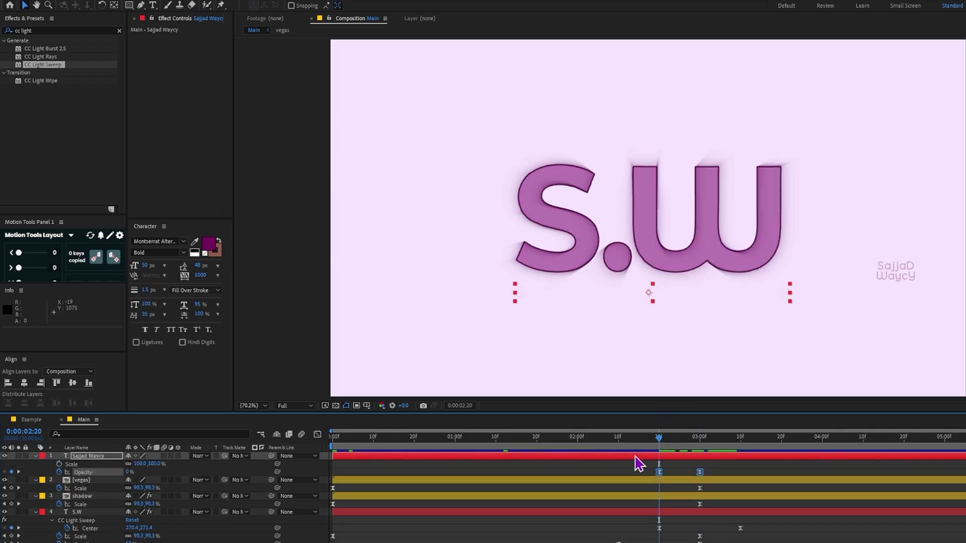
left_click(58, 464)
key("shift+Page_Down")
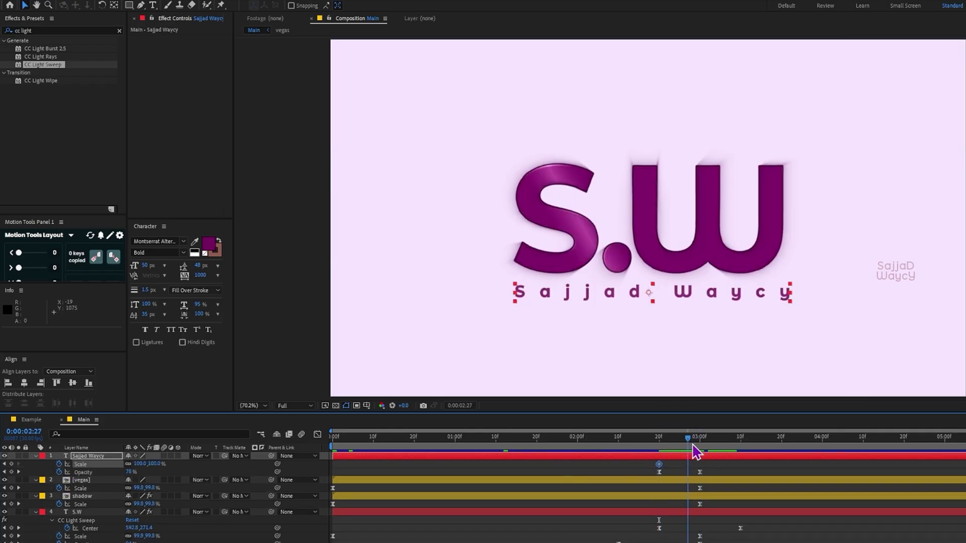
type("95")
key("Return")
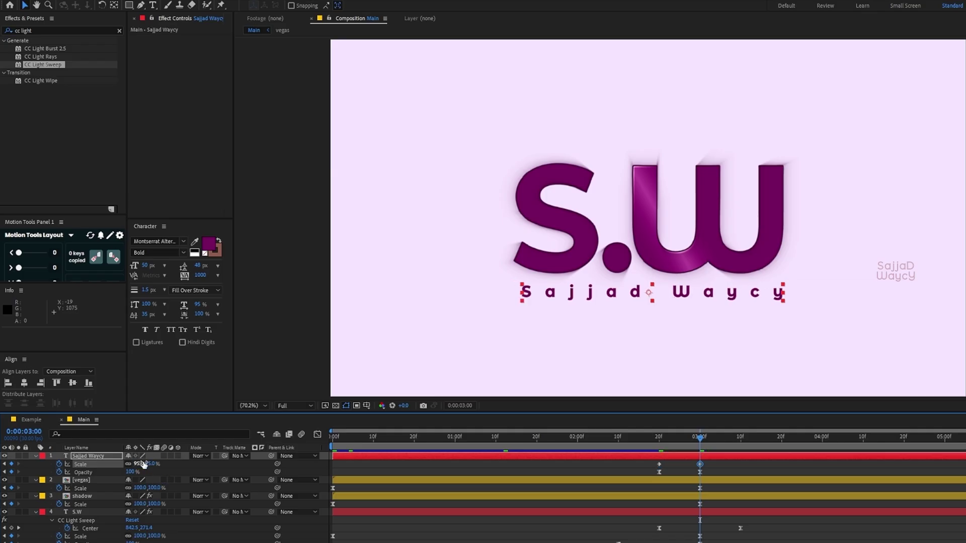
left_click_drag(722, 461, 624, 477)
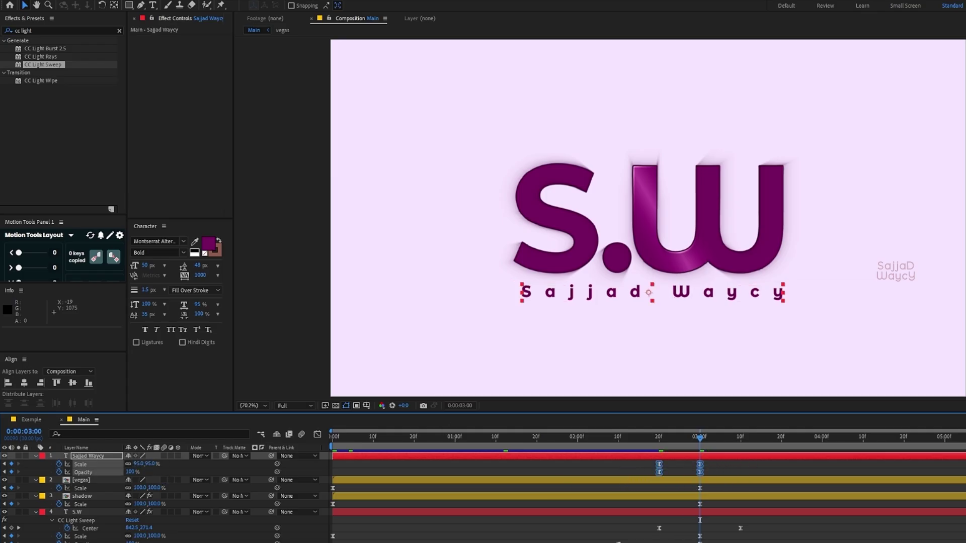
Deselect the subtitle and move the playhead to 0:00:04:00
key("F2")
key("shift+Page_Down")
key("Page_Down")
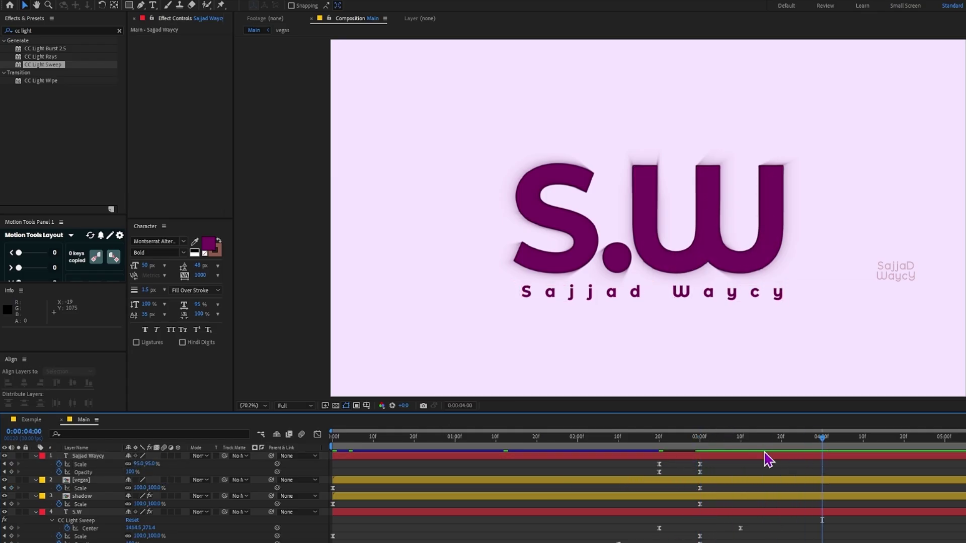
End the work area at 0:00:04:00 and play the animation from the start
key("n")
key("space")
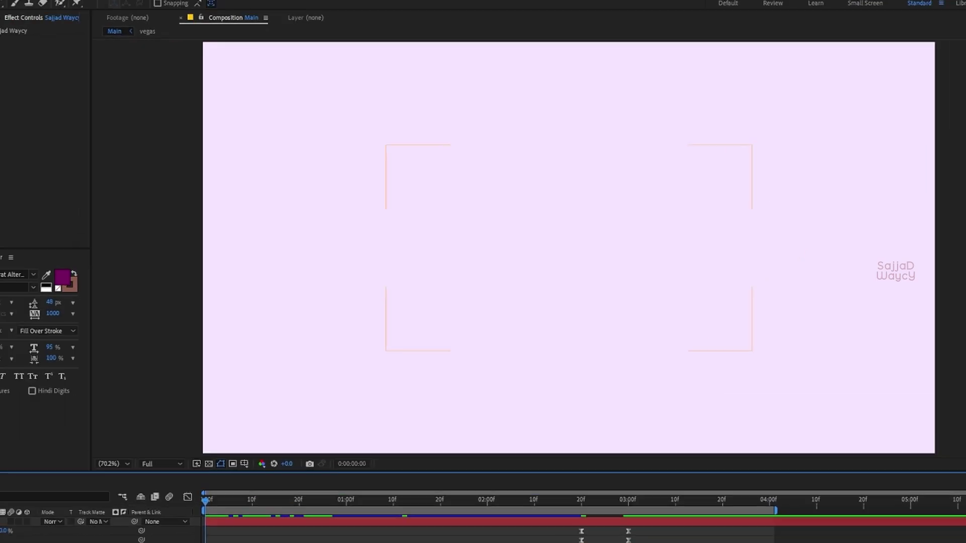